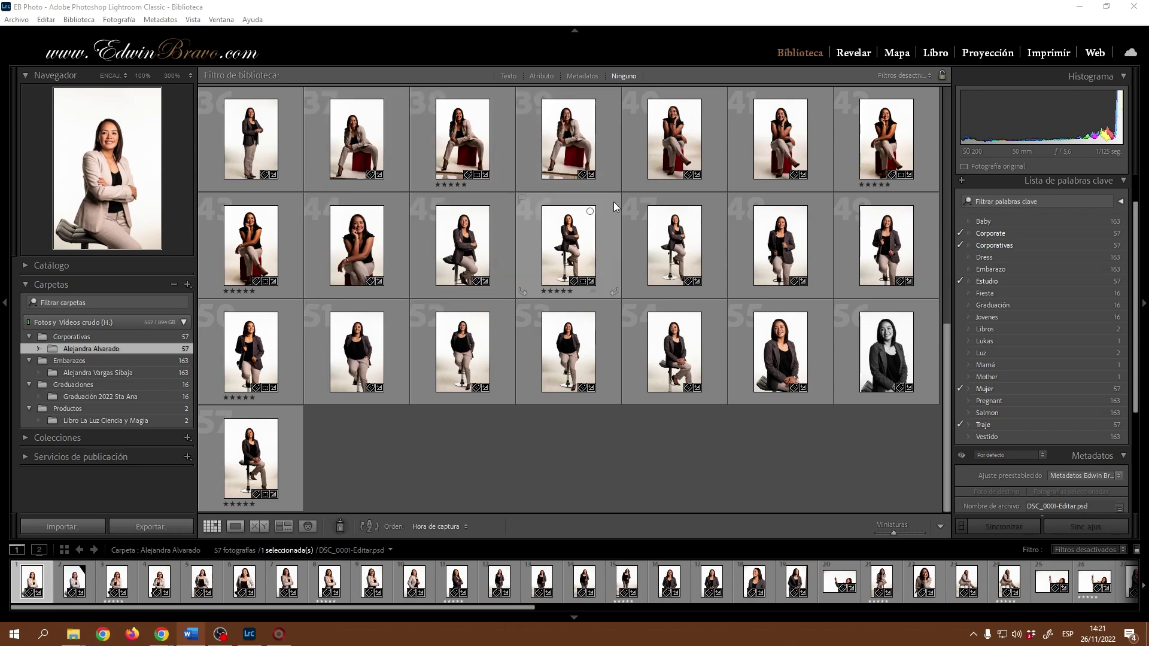
- Browse the photo grid of the client folder under Corporativas and clear the photo selection
scroll(677, 286, "up", 10)
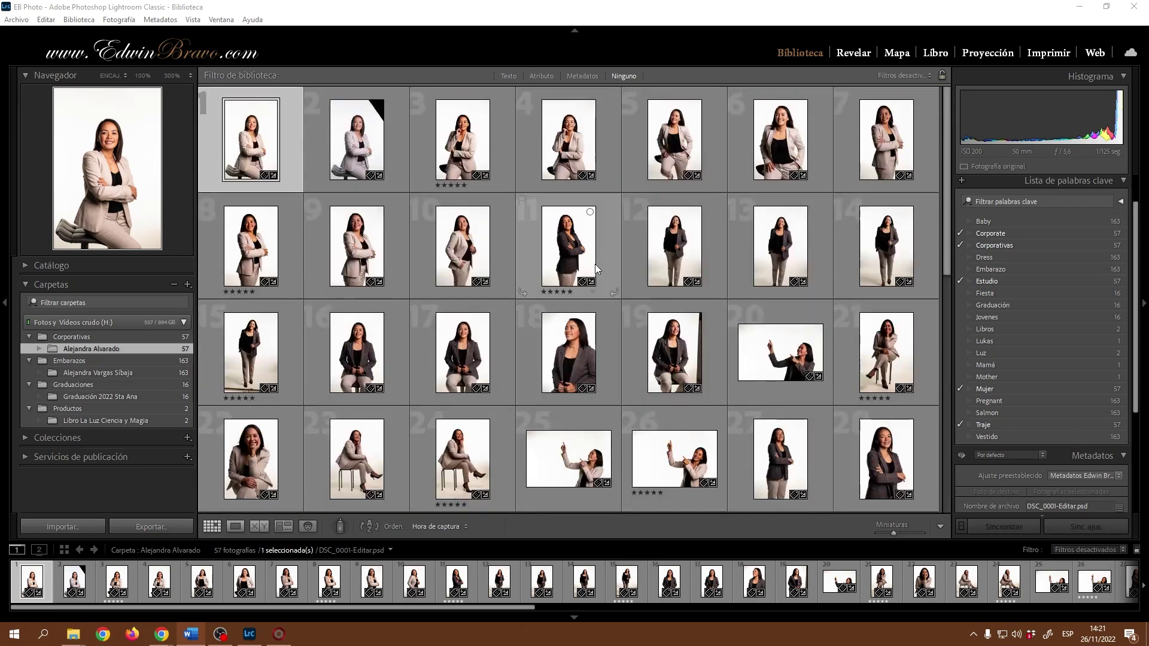
scroll(595, 264, "down", 9)
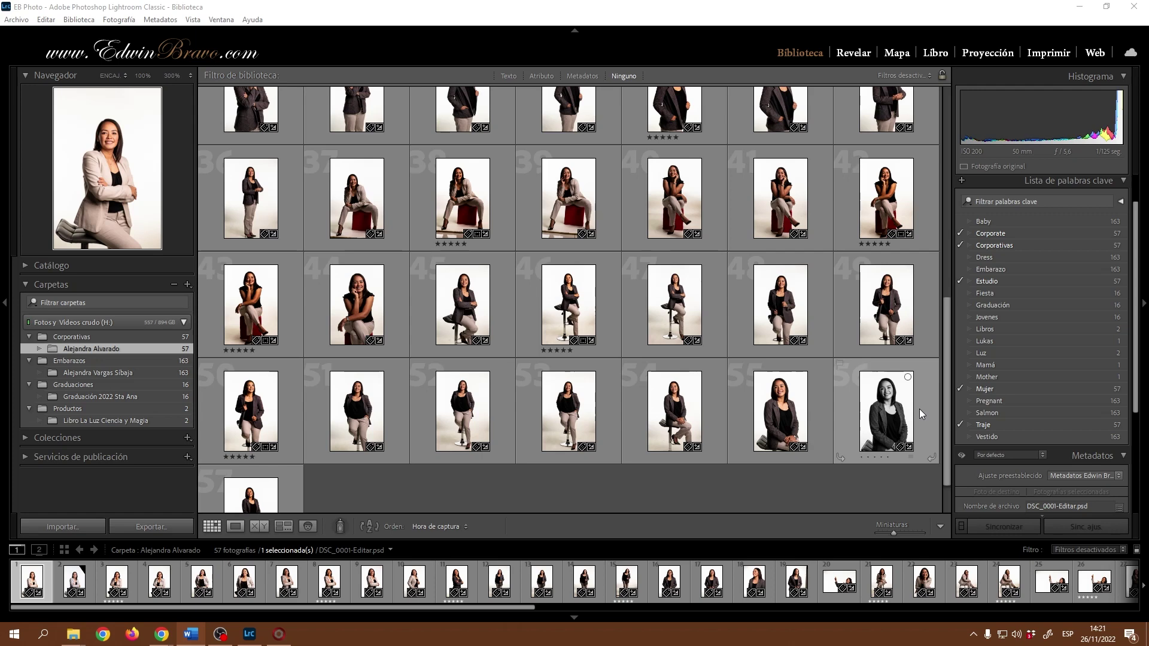
scroll(760, 324, "up", 5)
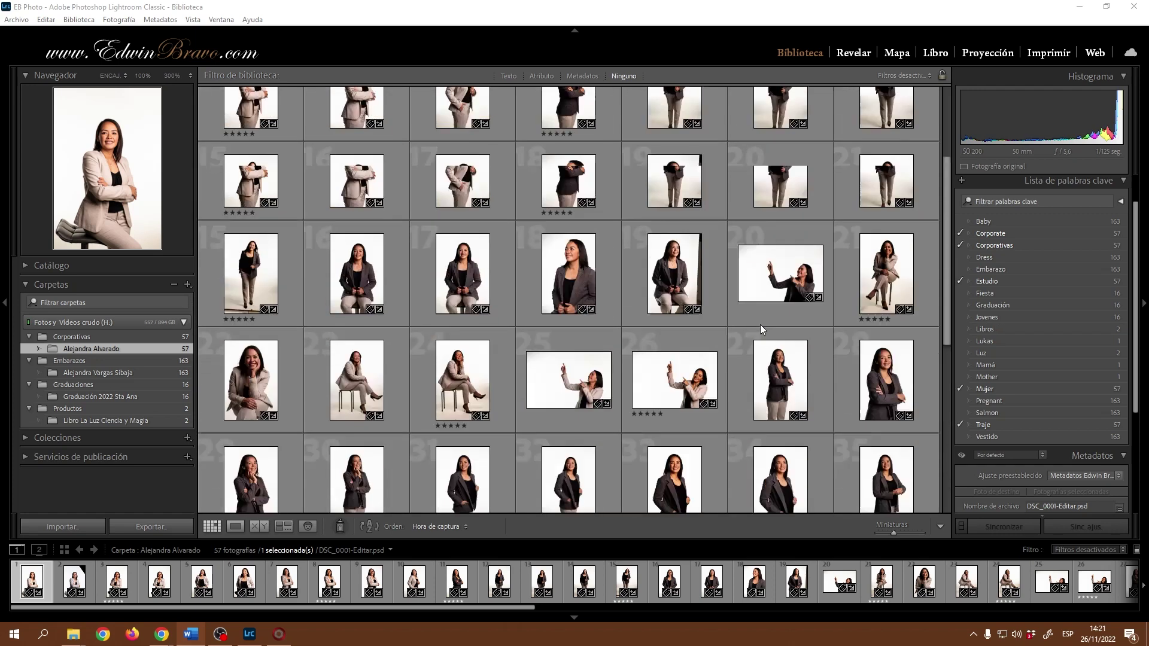
scroll(598, 293, "up", 1)
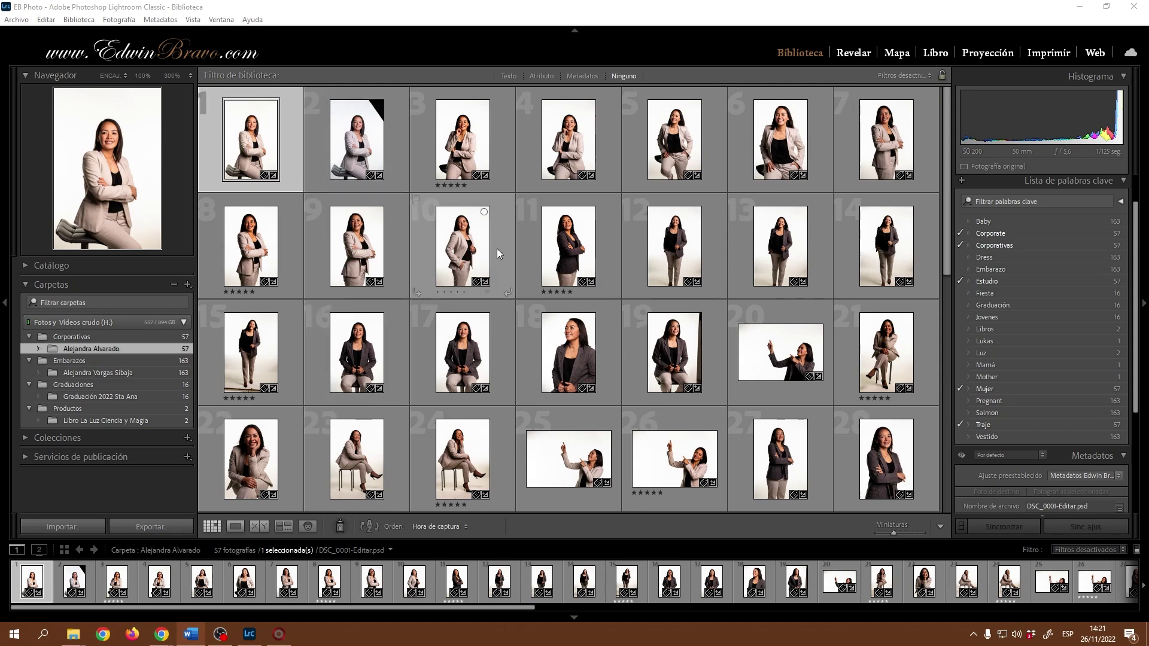
scroll(538, 347, "down", 6)
left_click(580, 439)
scroll(605, 435, "up", 6)
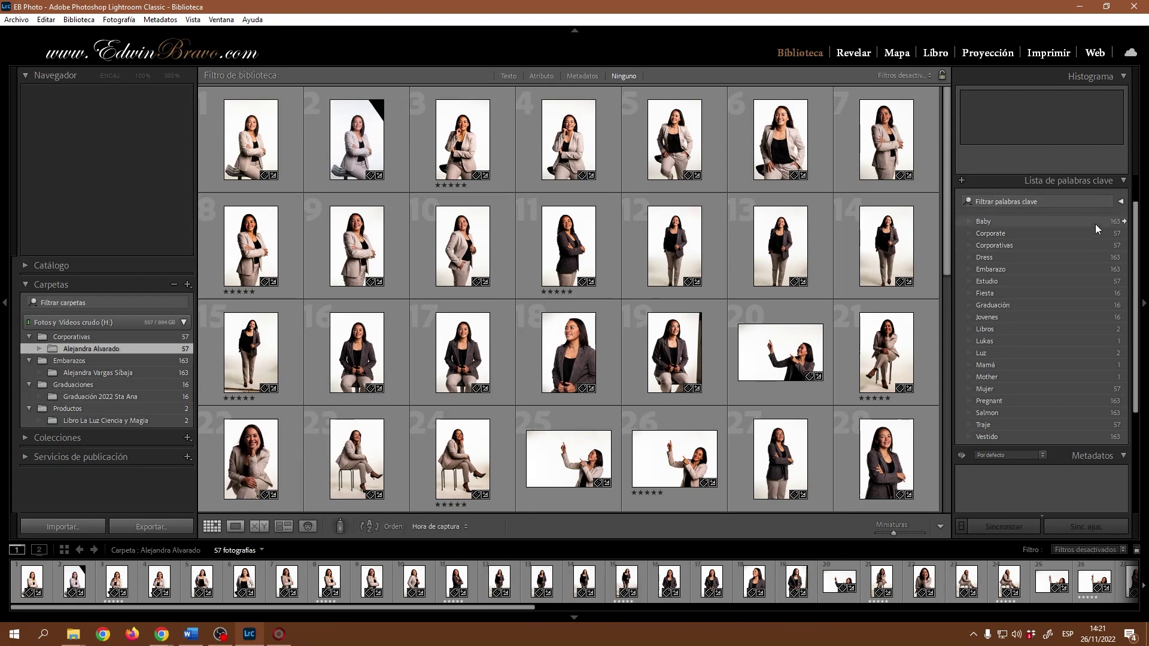
- Collapse the Lista de palabras clave section and expand it again
scroll(1075, 184, "up", 1)
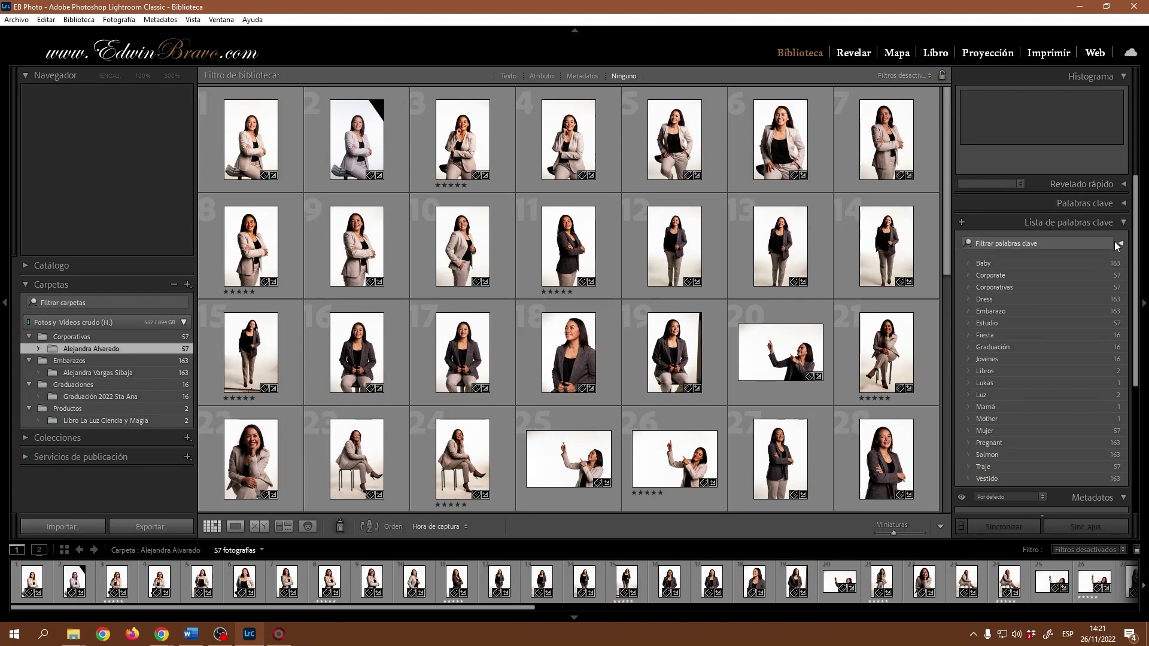
left_click(1123, 228)
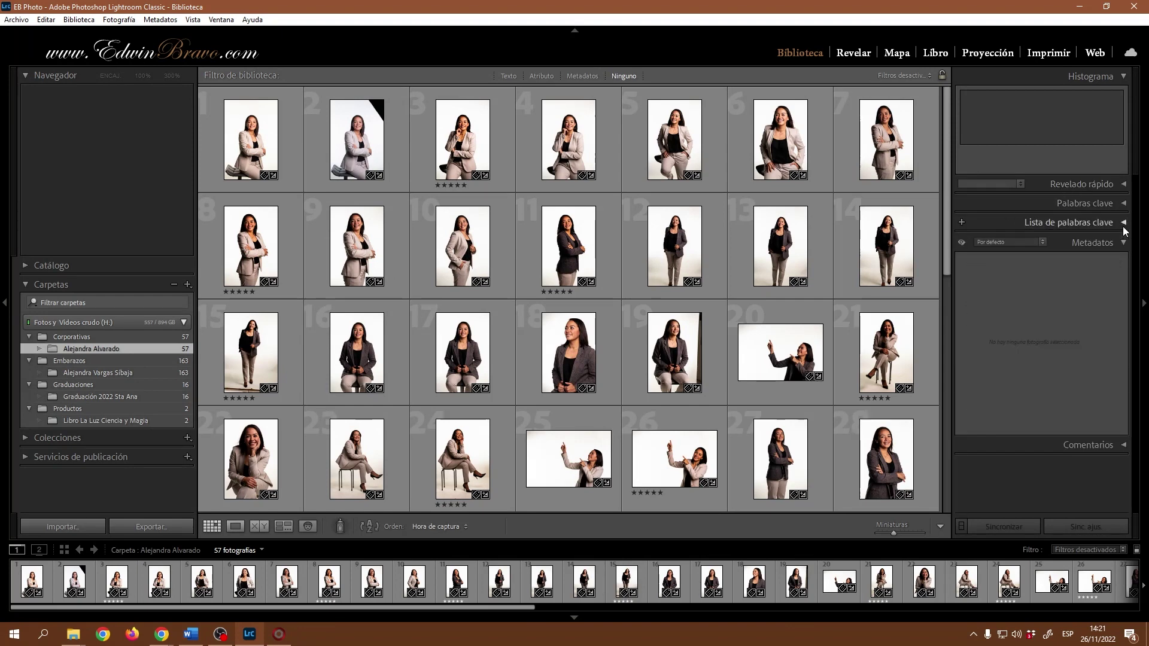
left_click(1123, 228)
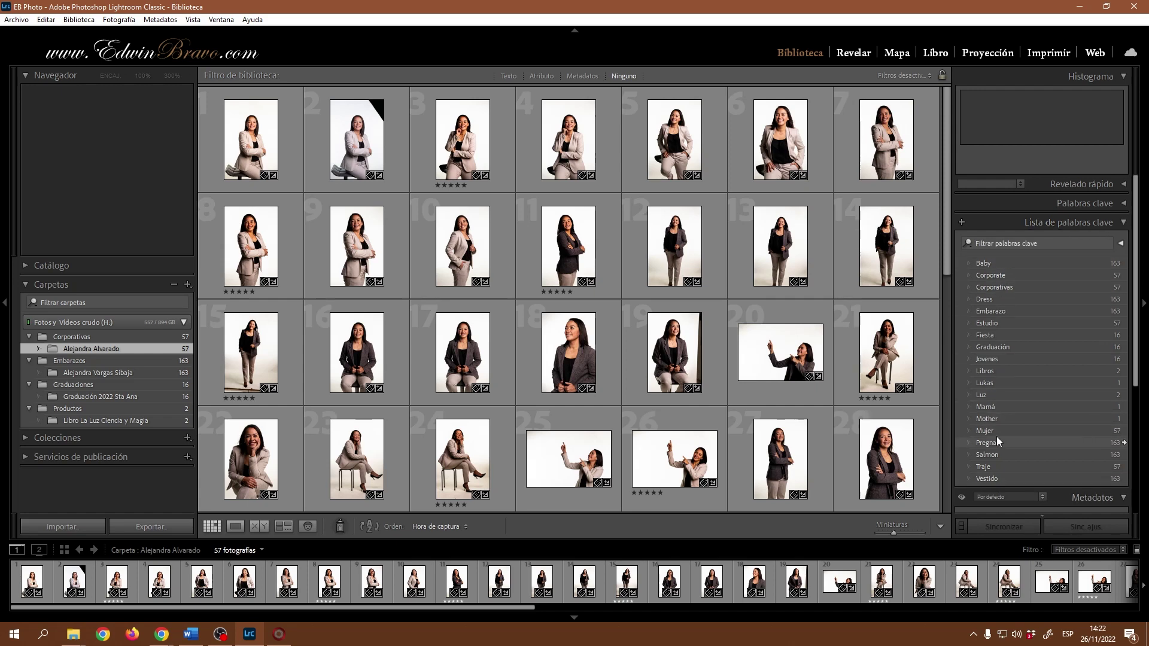
- Review the keyword list and show only the library photos tagged with the personal-name keyword listed between Libros and Luz
scroll(1018, 435, "down", 3)
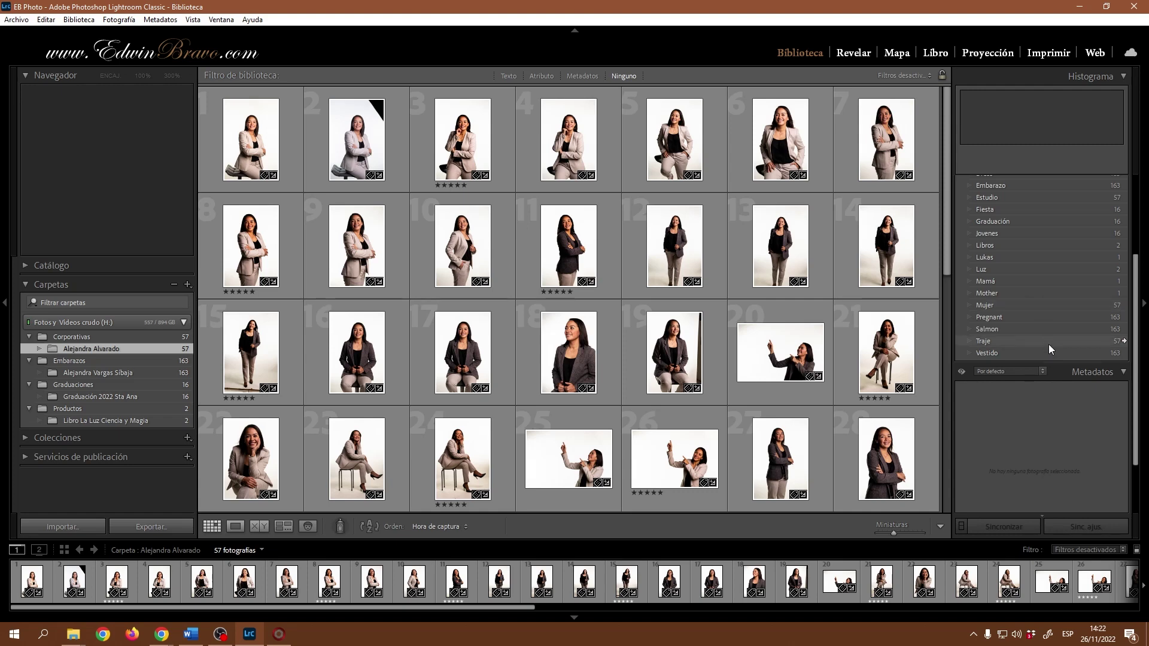
scroll(1020, 270, "up", 3)
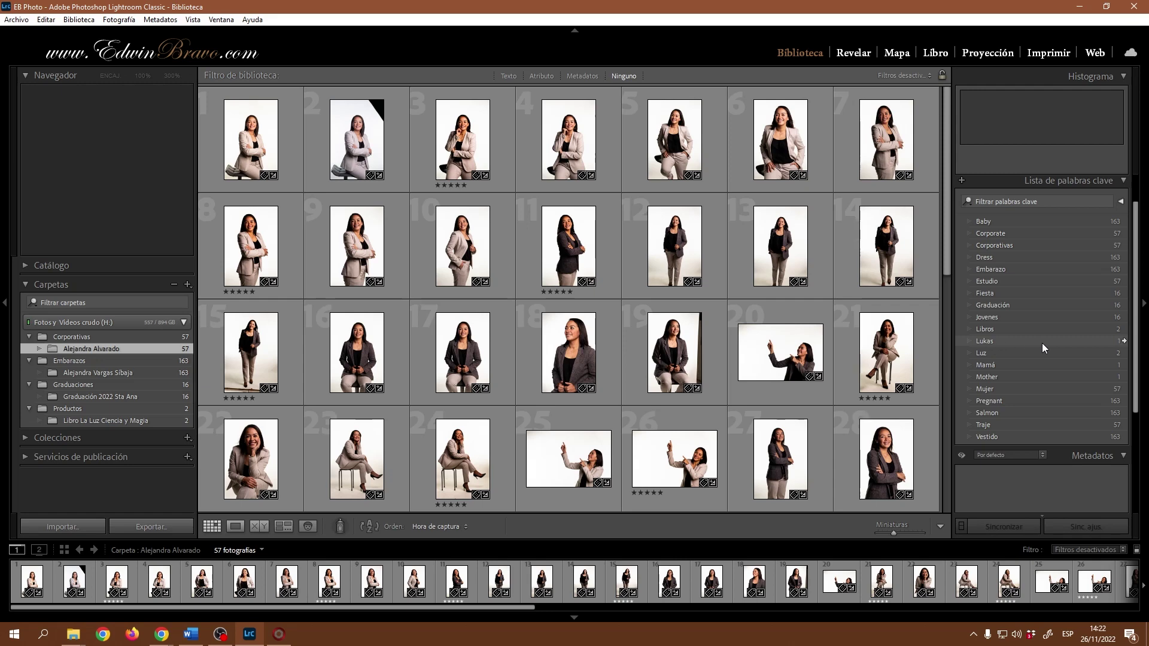
left_click(1124, 341)
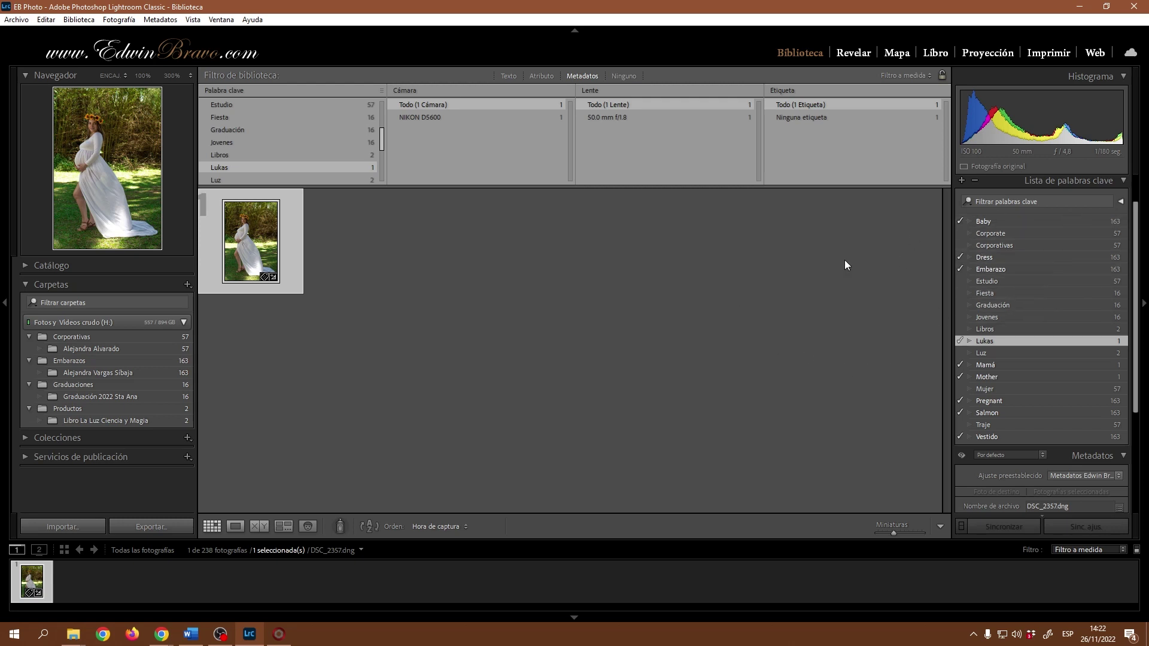
- Return to the client folder under Corporativas, deselect all photos and look over the grid
left_click(95, 350)
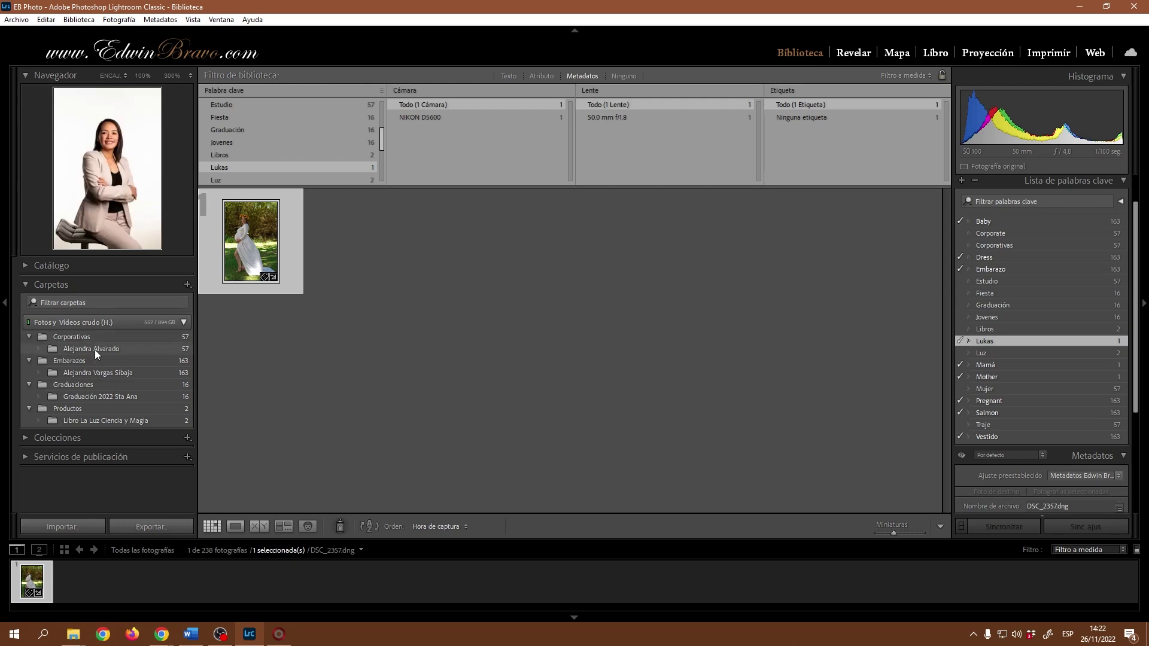
scroll(630, 300, "down", 5)
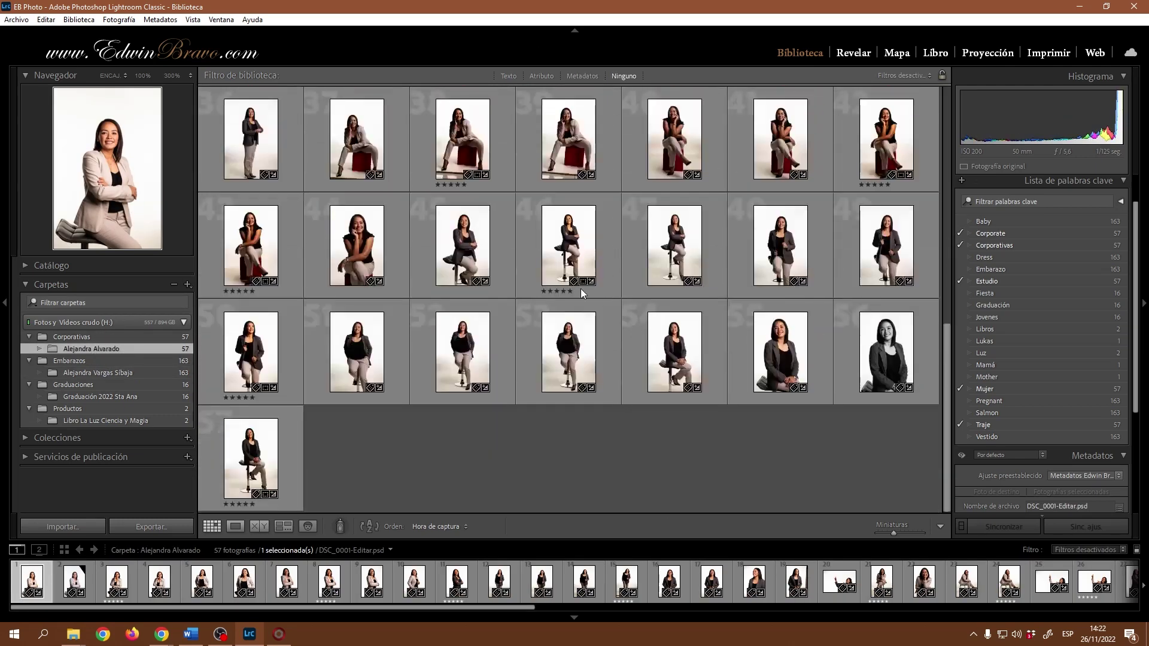
left_click(688, 424)
scroll(492, 355, "up", 5)
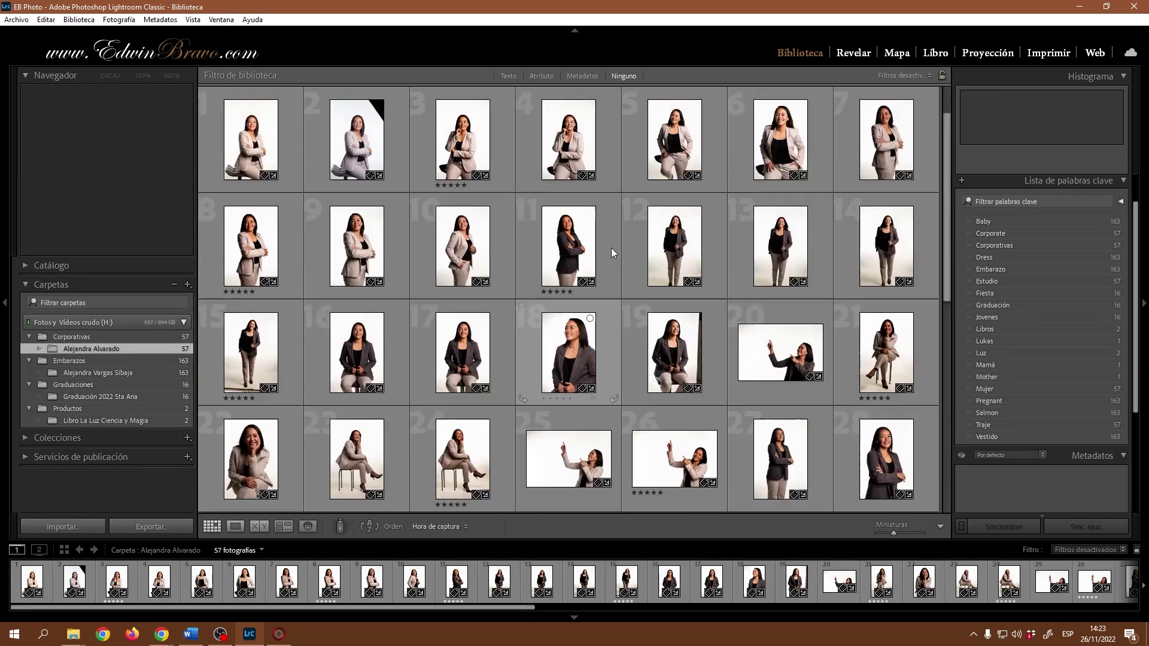
scroll(528, 193, "down", 5)
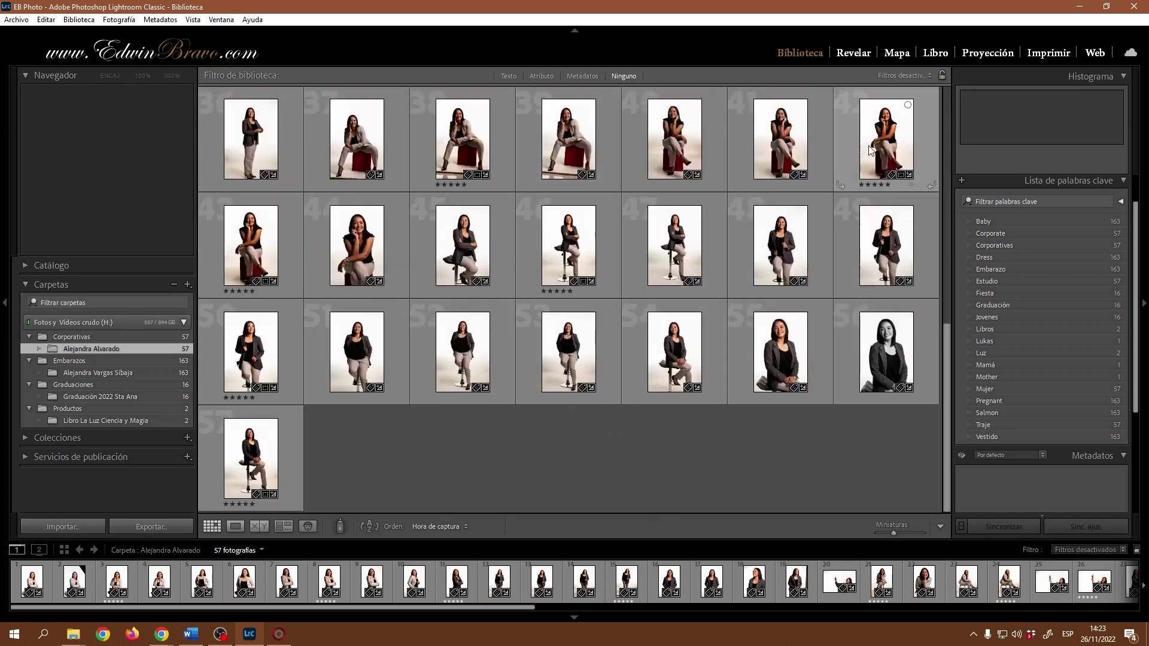
- Check which keywords are assigned to photo 46 and to the black-and-white photo 56
scroll(1053, 331, "up", 1)
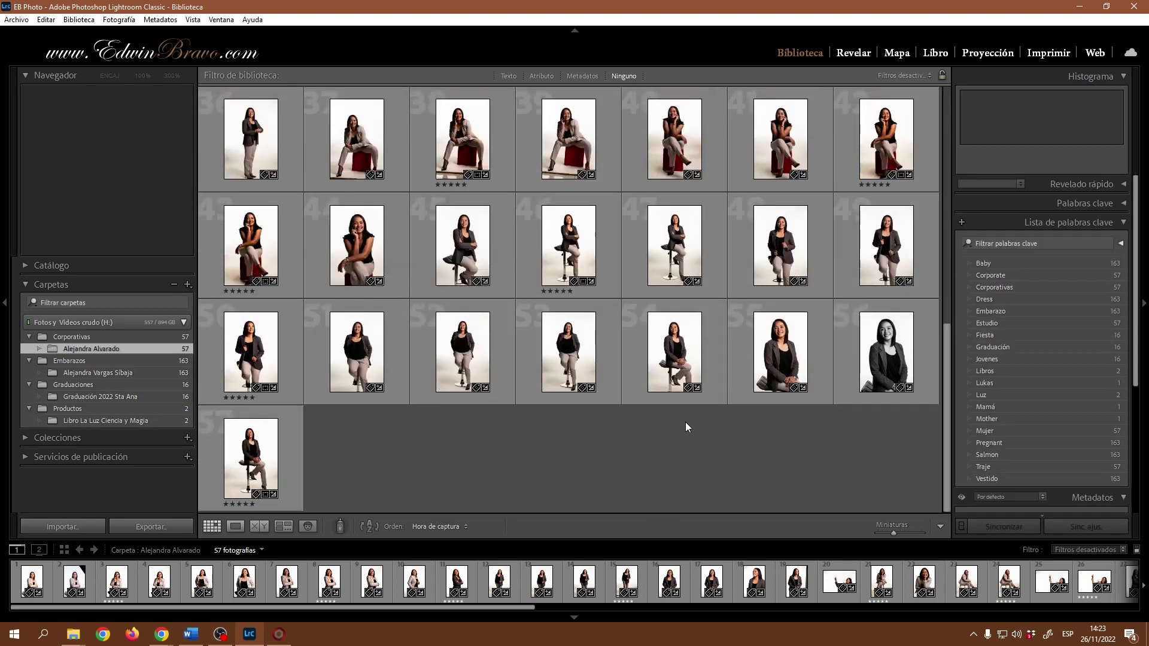
left_click(570, 250)
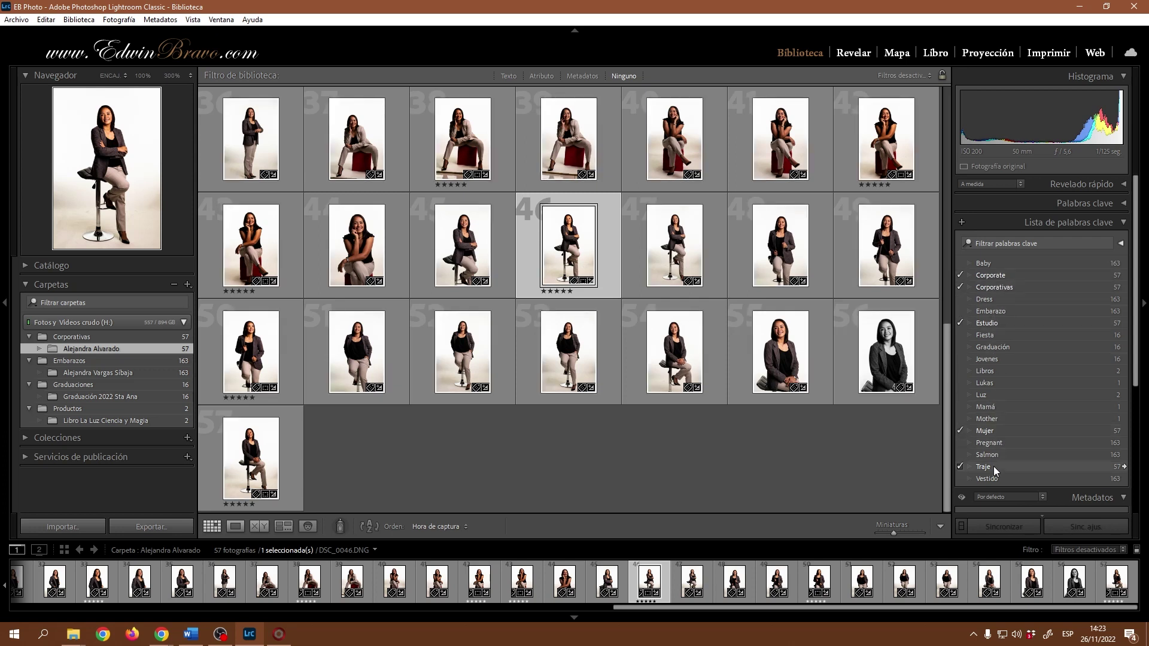
left_click(889, 355)
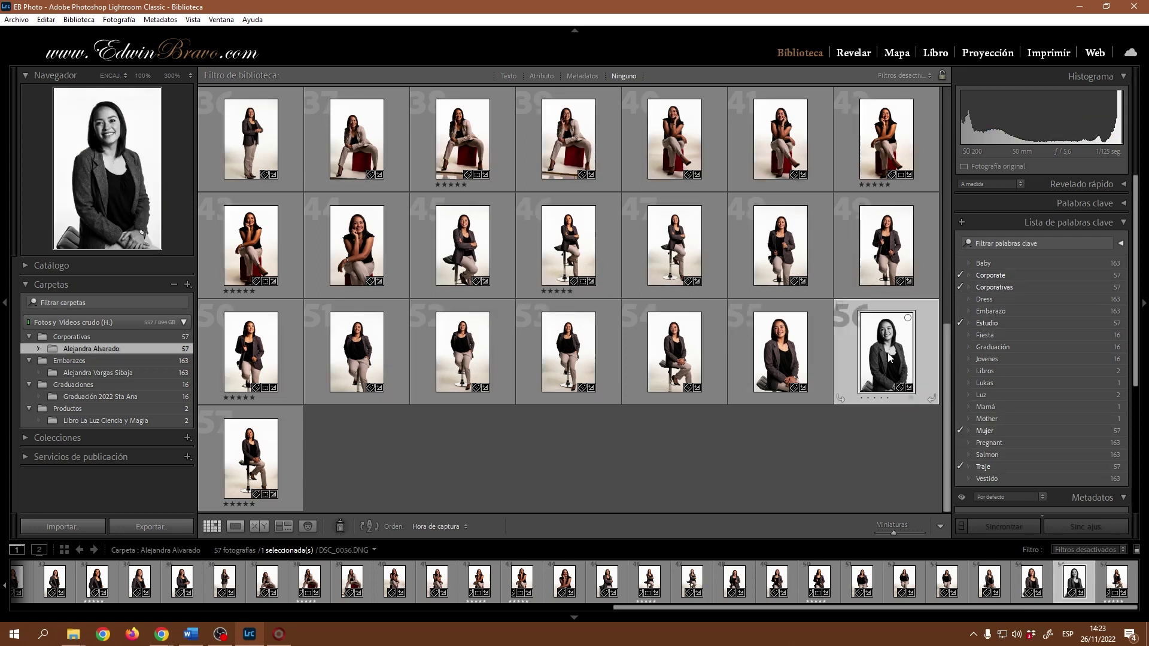
- Check the keywords of photo 10 in the Graduación 2022 Sta Ana folder and both photos in Libro La Luz Ciencia y Magia
left_click(106, 395)
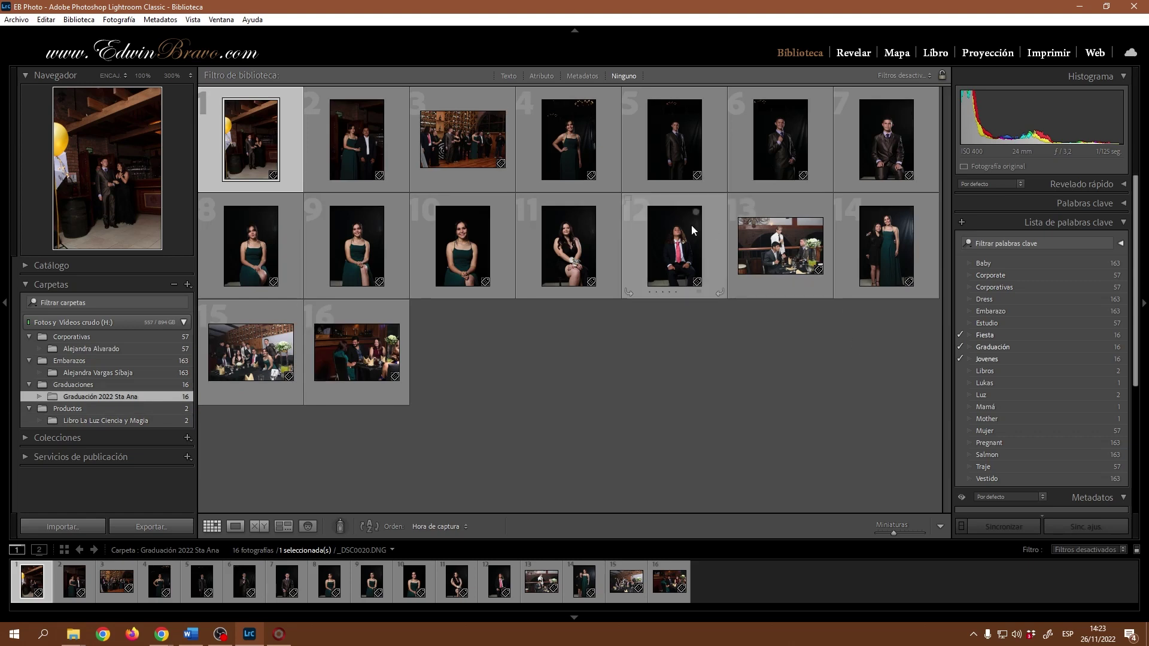
left_click(469, 248)
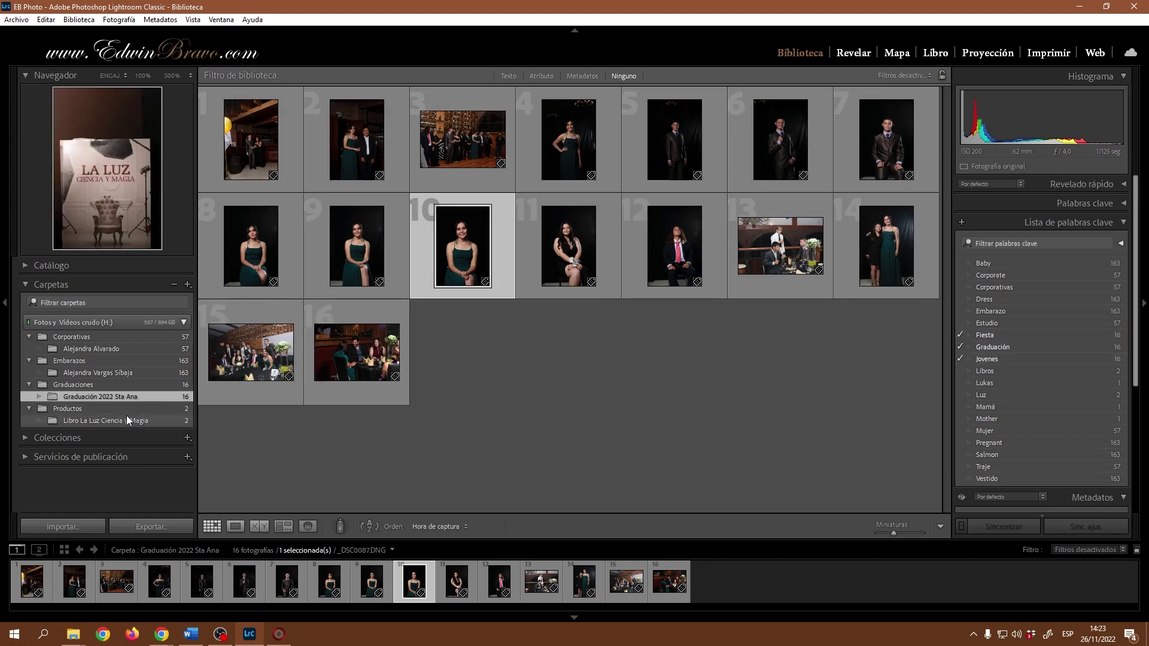
left_click(97, 422)
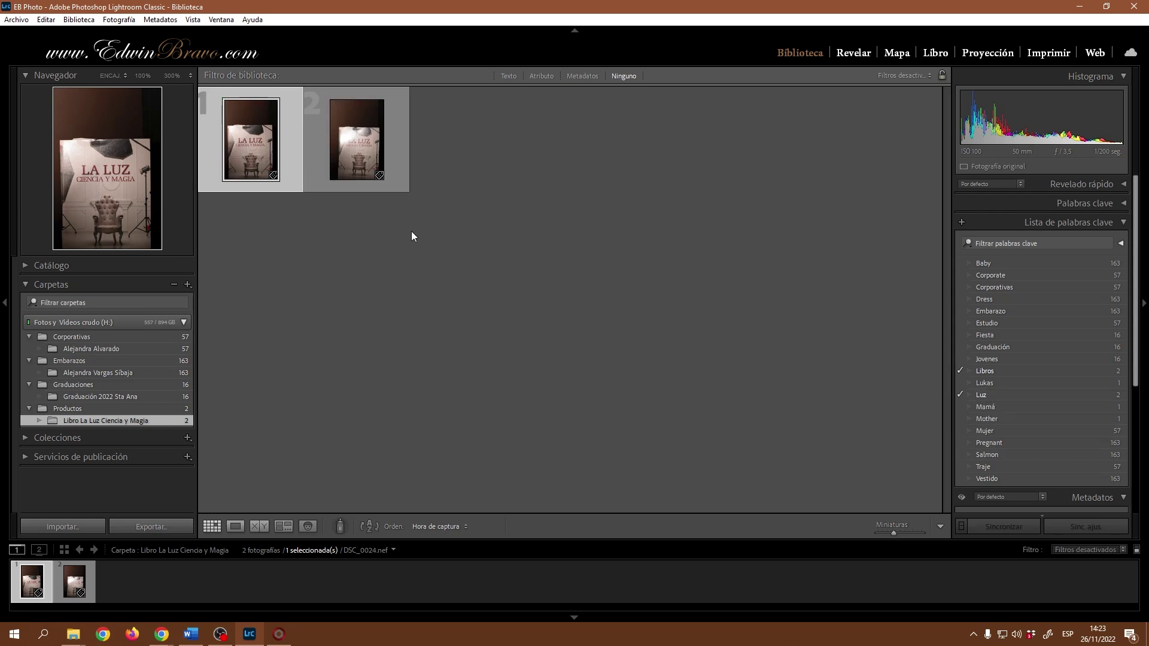
left_click(357, 142)
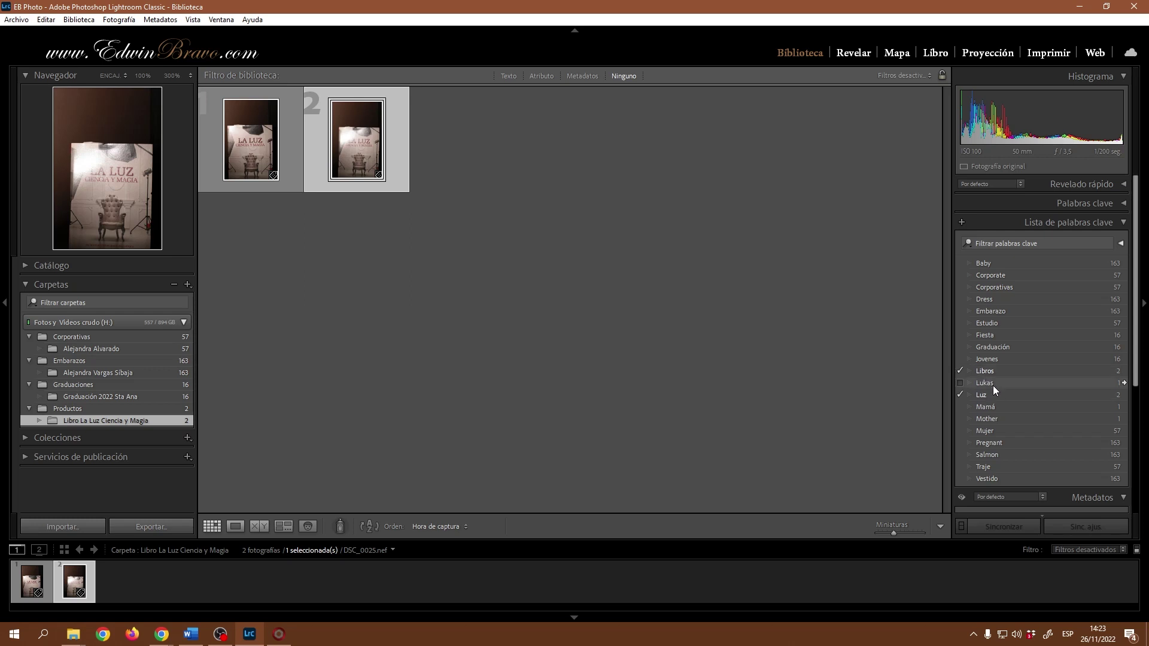
left_click(272, 150)
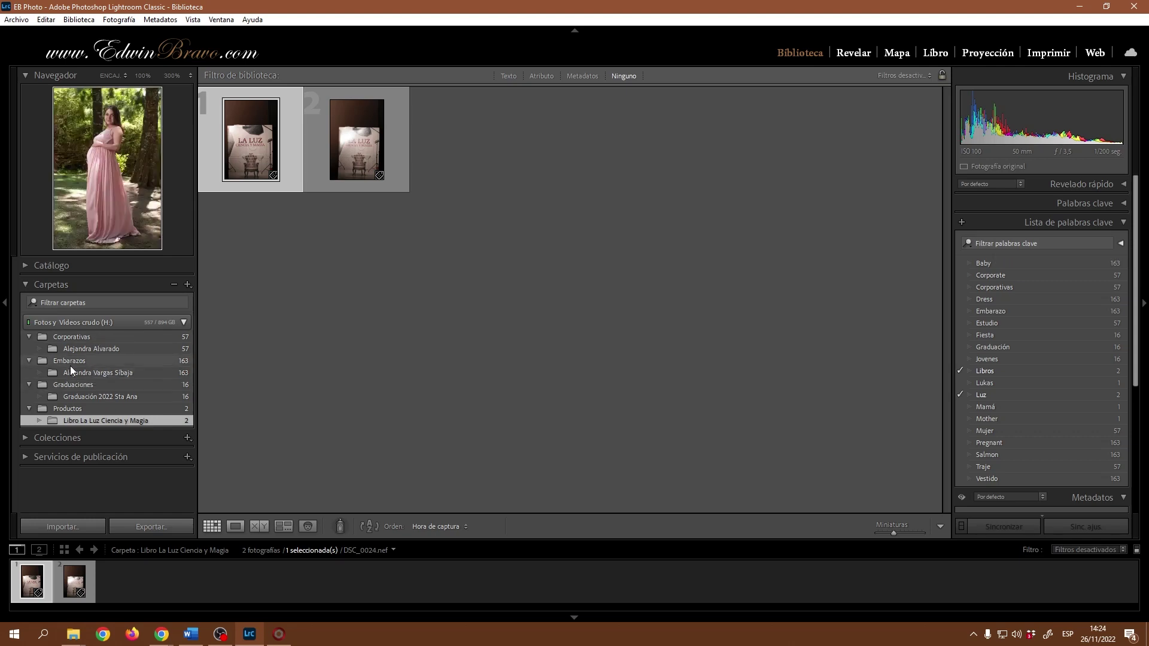
- Open the client folder under Embarazos and filter the keyword list by "vestido"
left_click(83, 373)
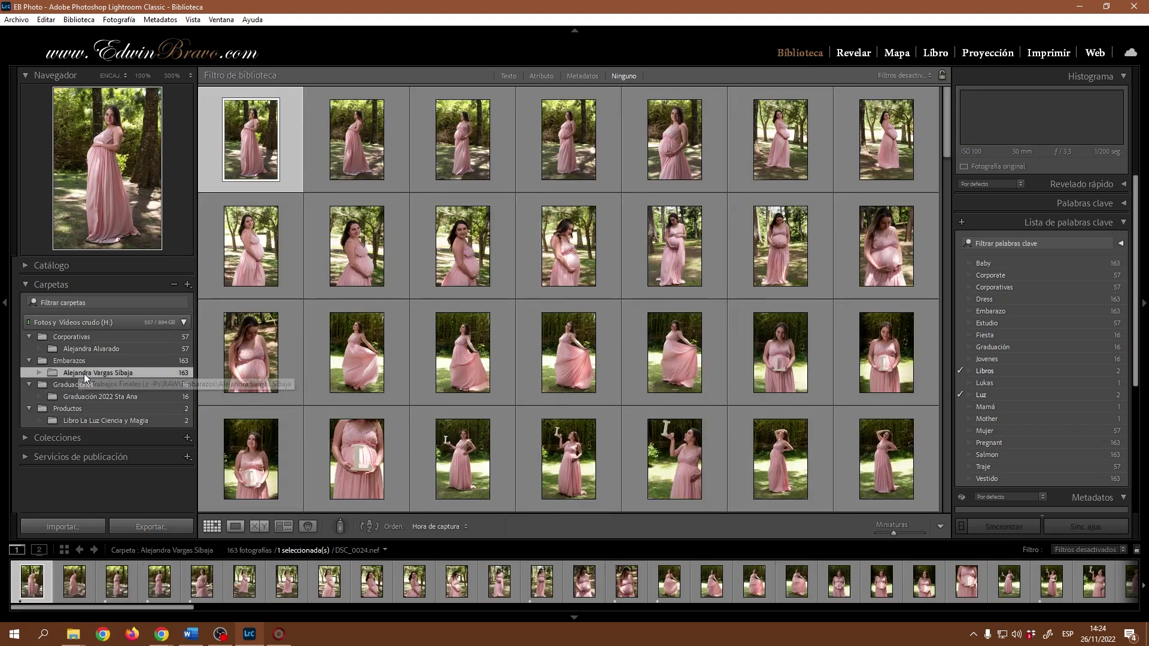
left_click(1020, 241)
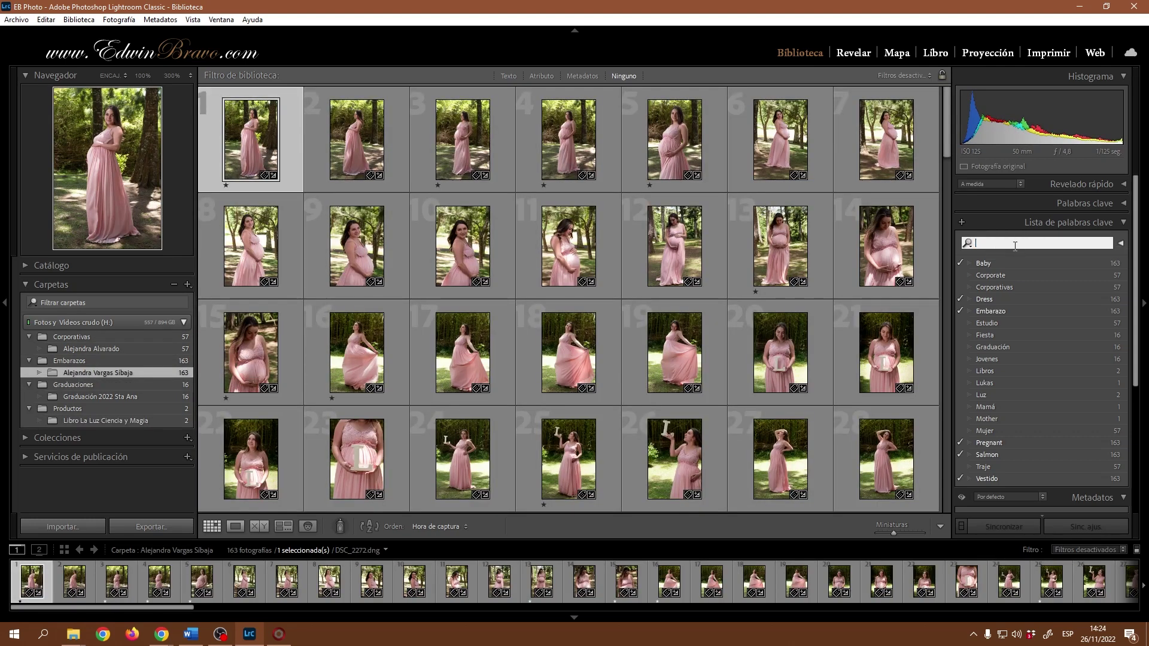
scroll(1011, 406, "down", 2)
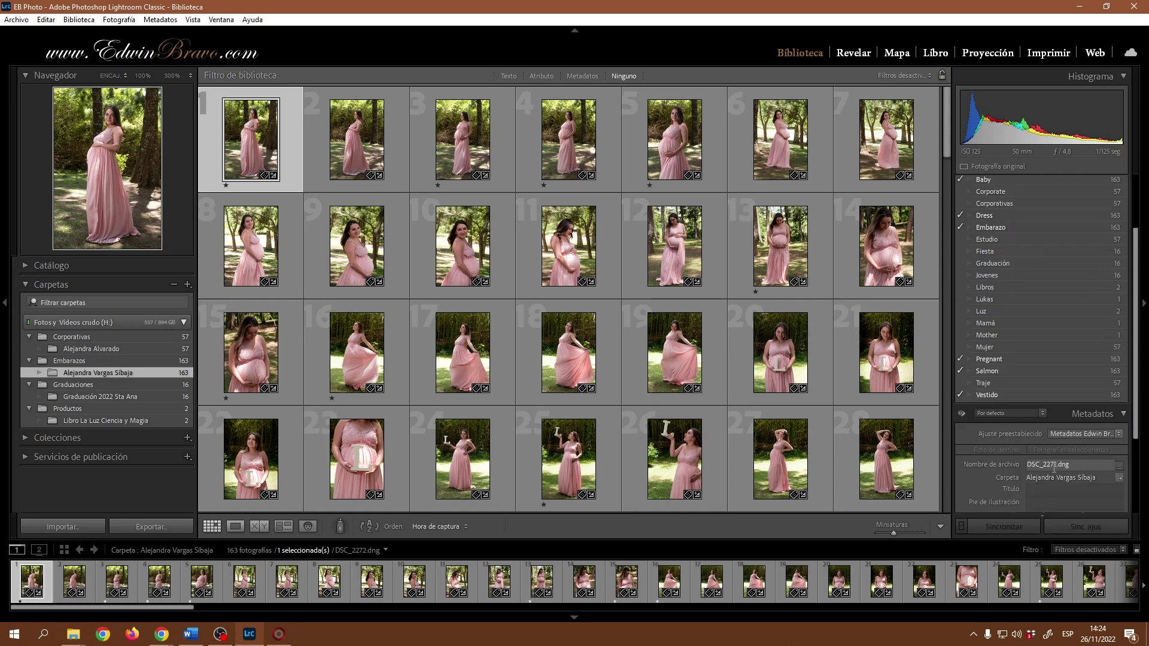
scroll(1055, 311, "up", 2)
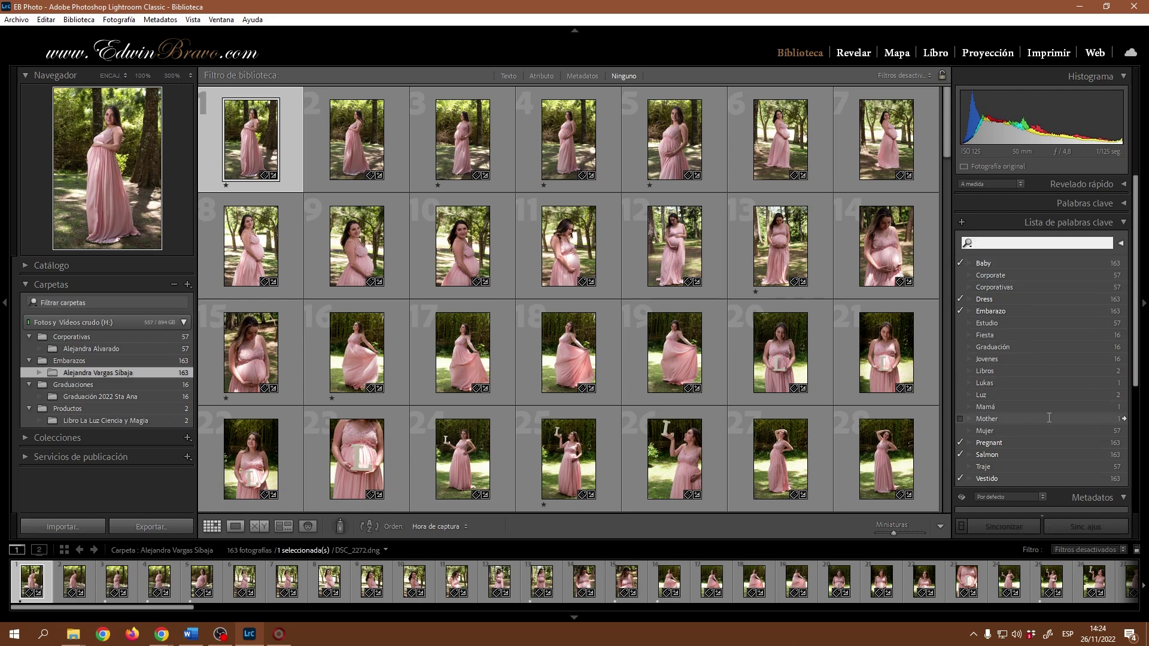
scroll(1008, 396, "down", 4)
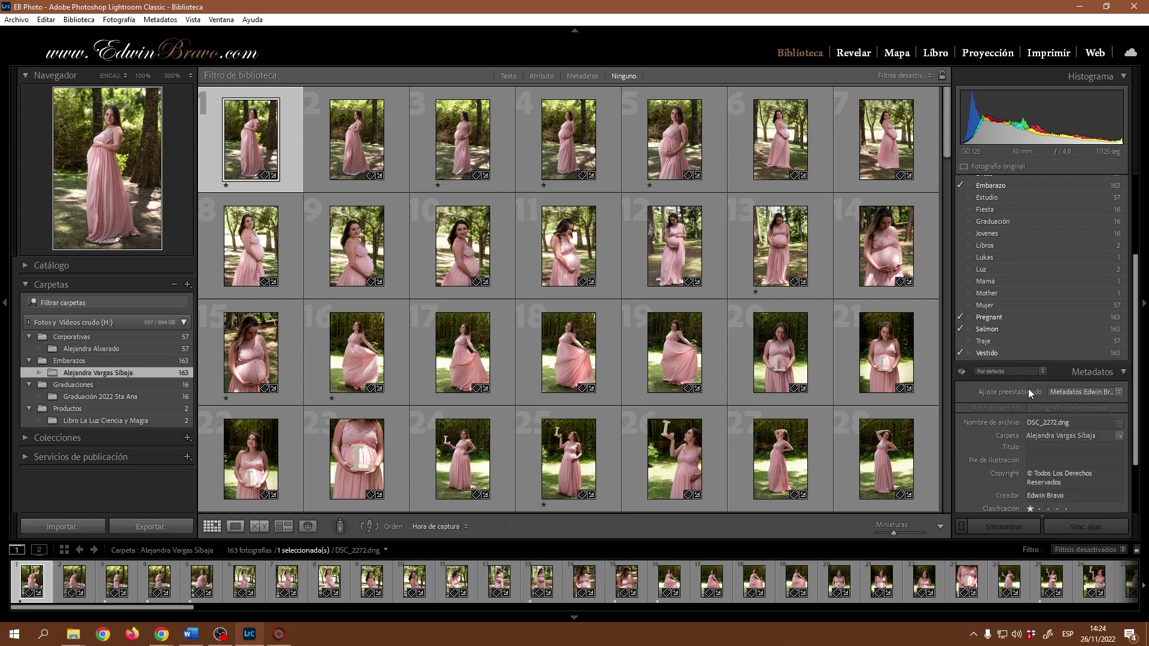
scroll(1028, 389, "up", 4)
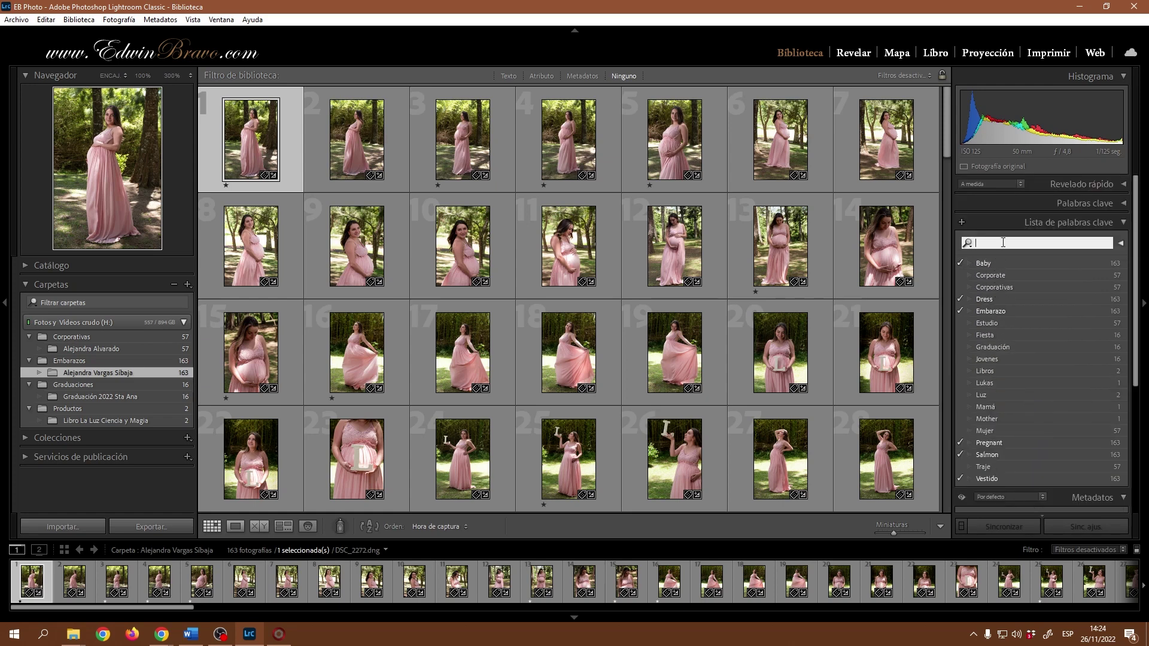
type("vestido")
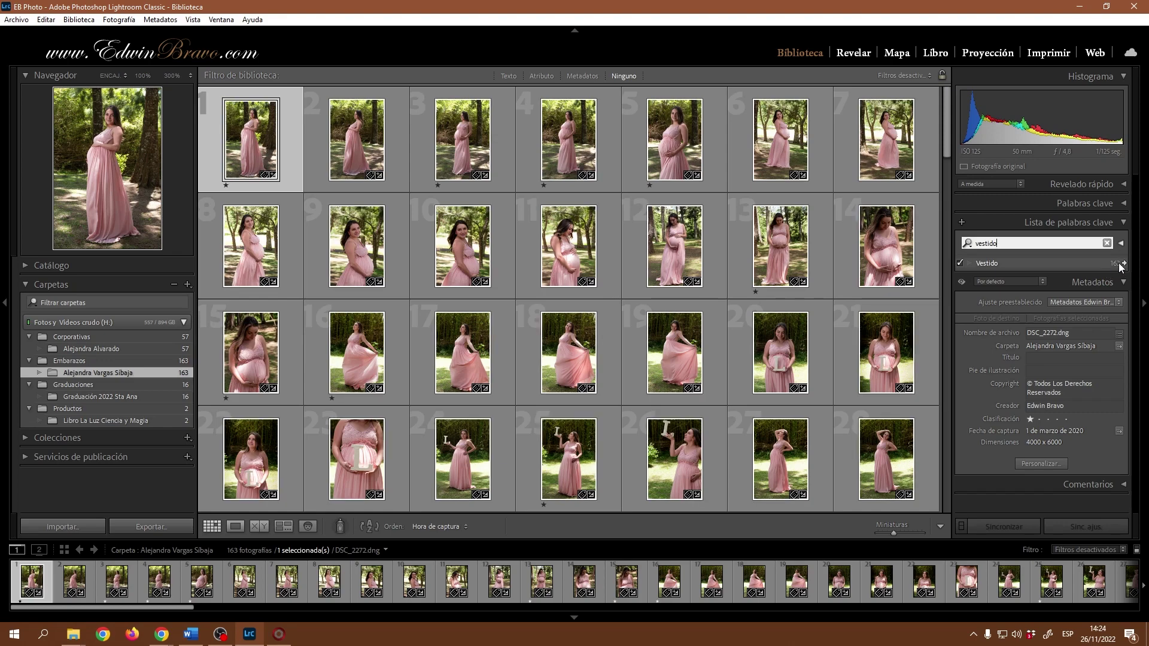
- View the keyword filter's type options without choosing one, and clear the "vestido" filter
left_click(969, 245)
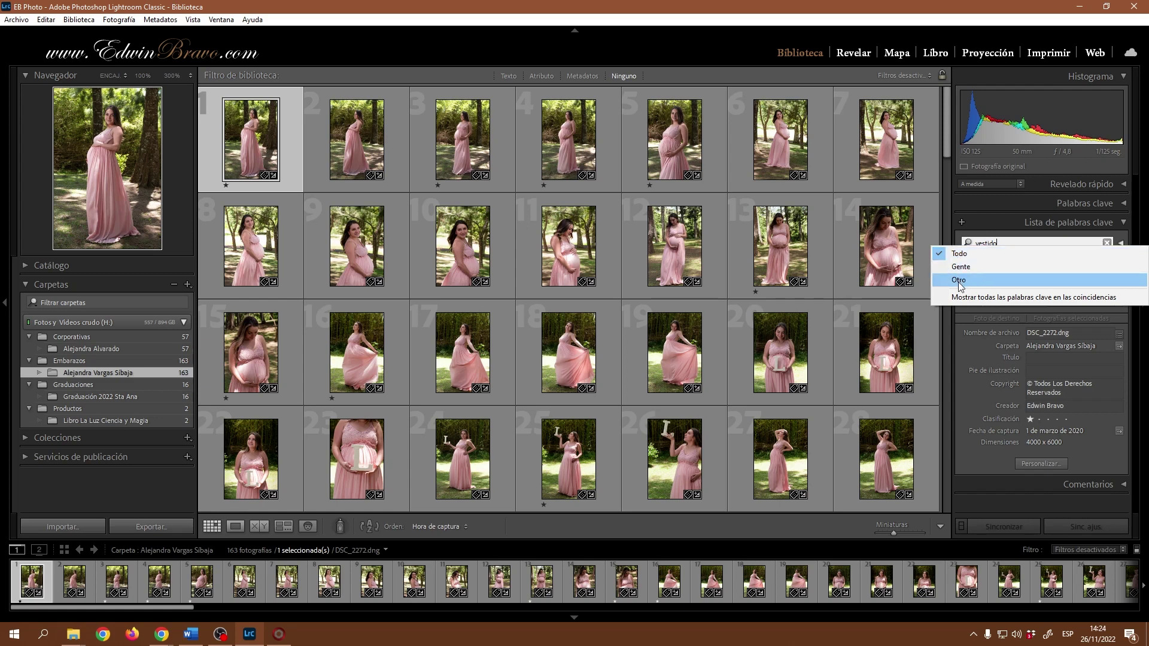
left_click(1031, 243)
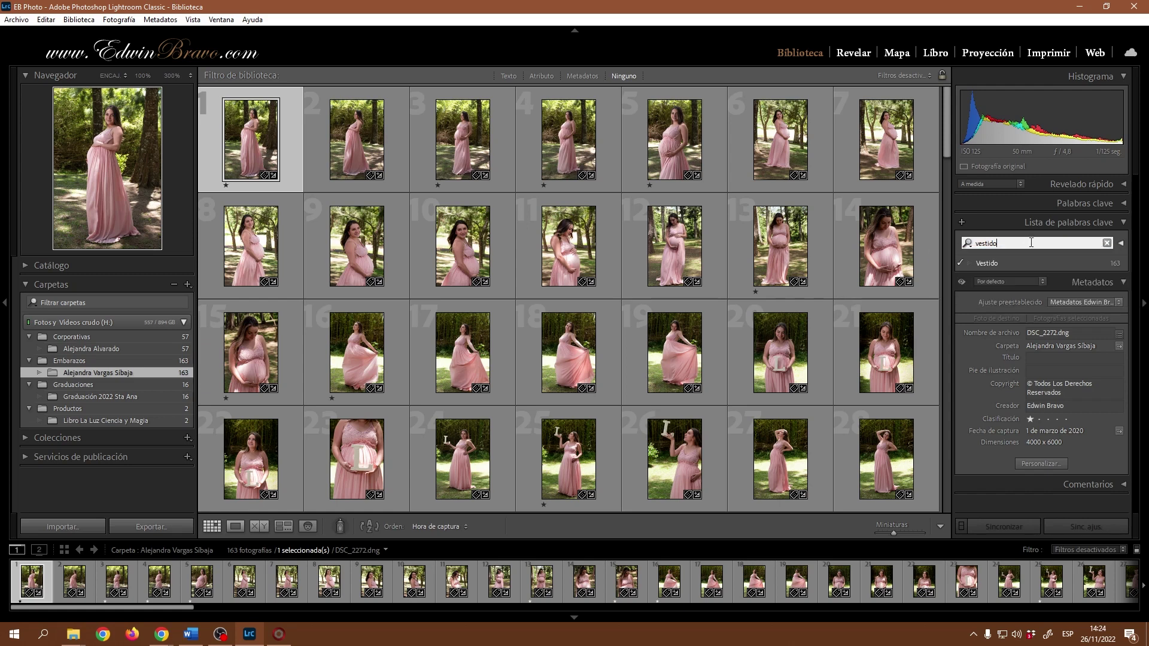
left_click(1106, 242)
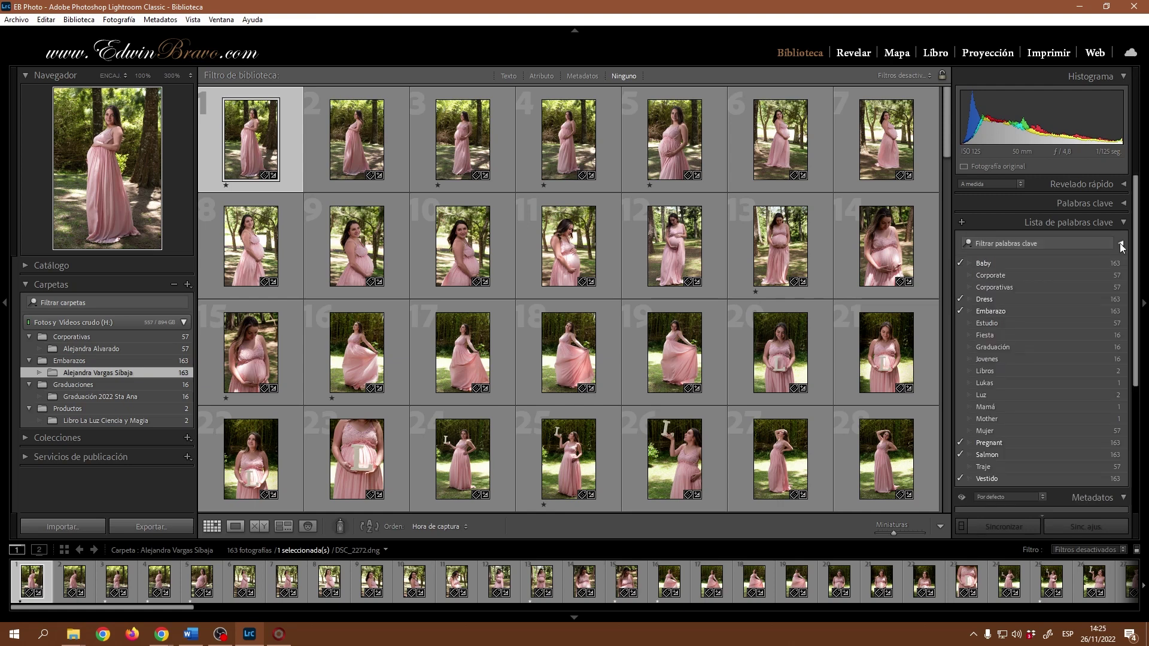
- Reveal the keyword type options and limit the keyword list to Gente
left_click(1120, 244)
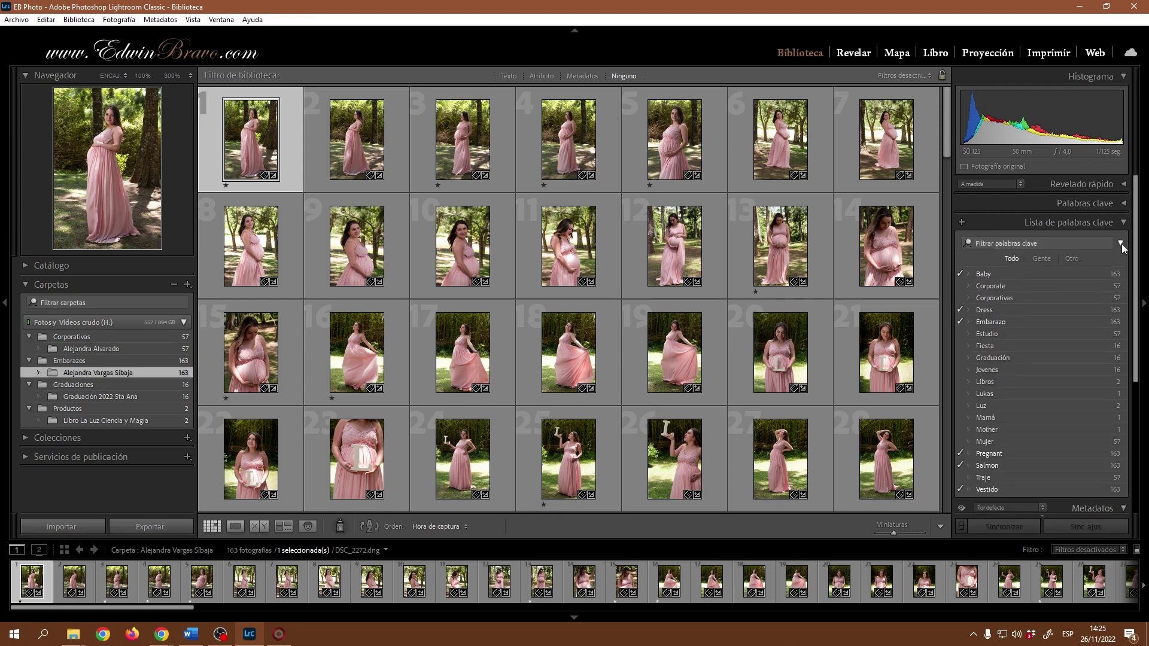
left_click(1042, 261)
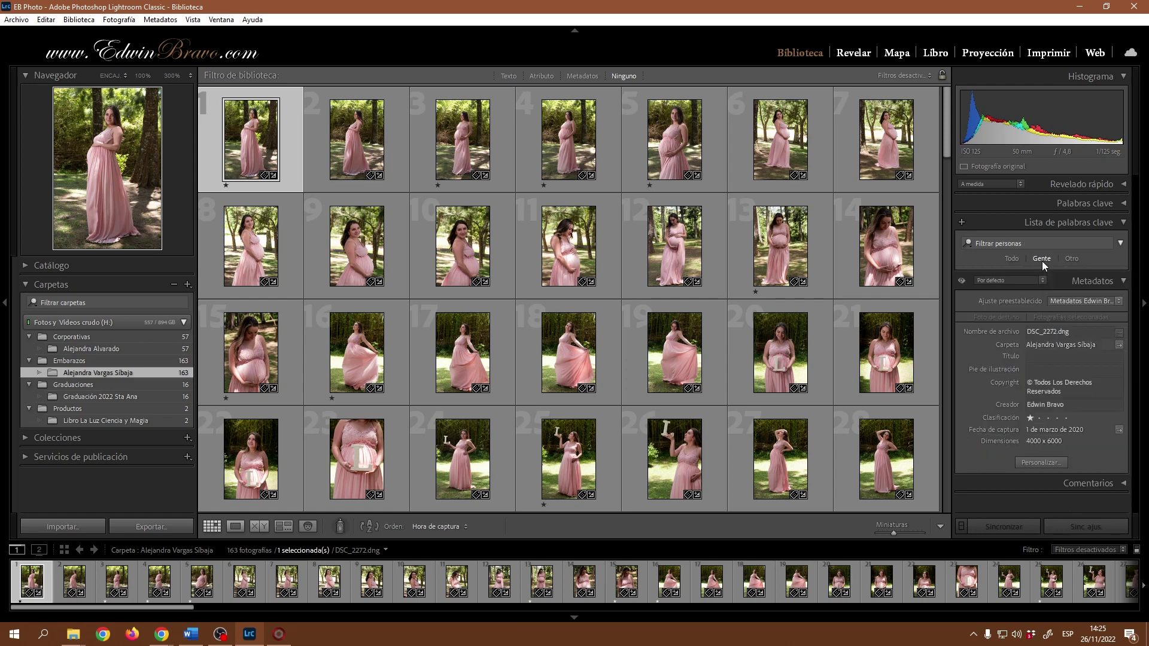
- List all keyword types again, and view the options for creating a keyword tag without creating one
left_click(1014, 260)
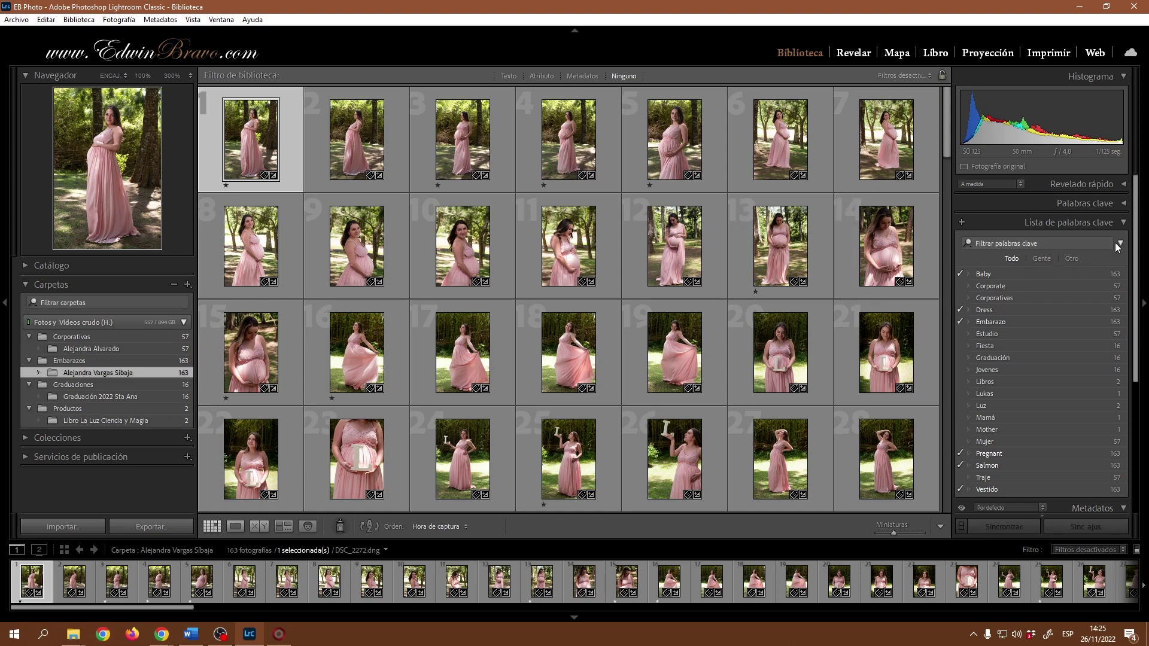
left_click(960, 223)
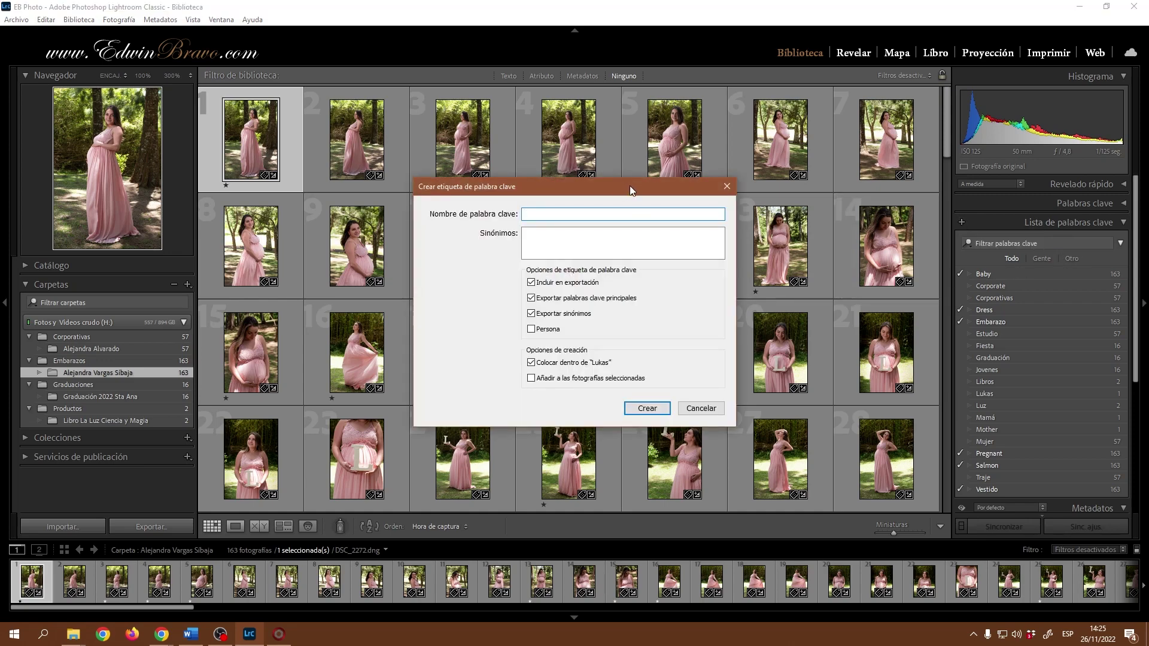
left_click_drag(629, 189, 678, 166)
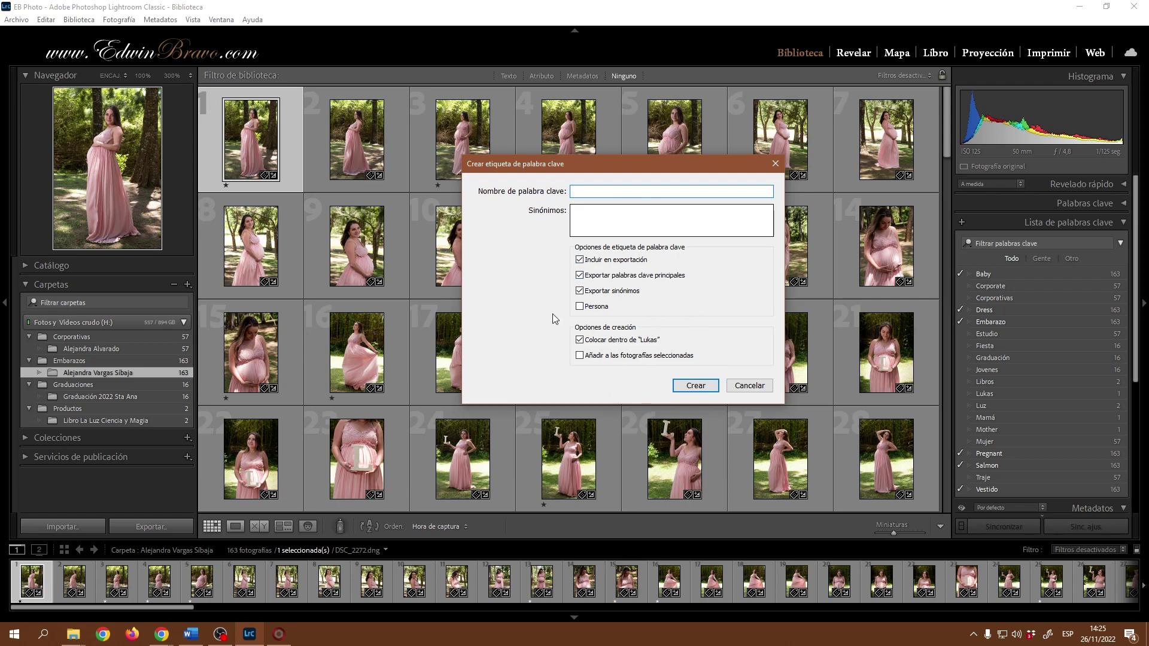
left_click(752, 387)
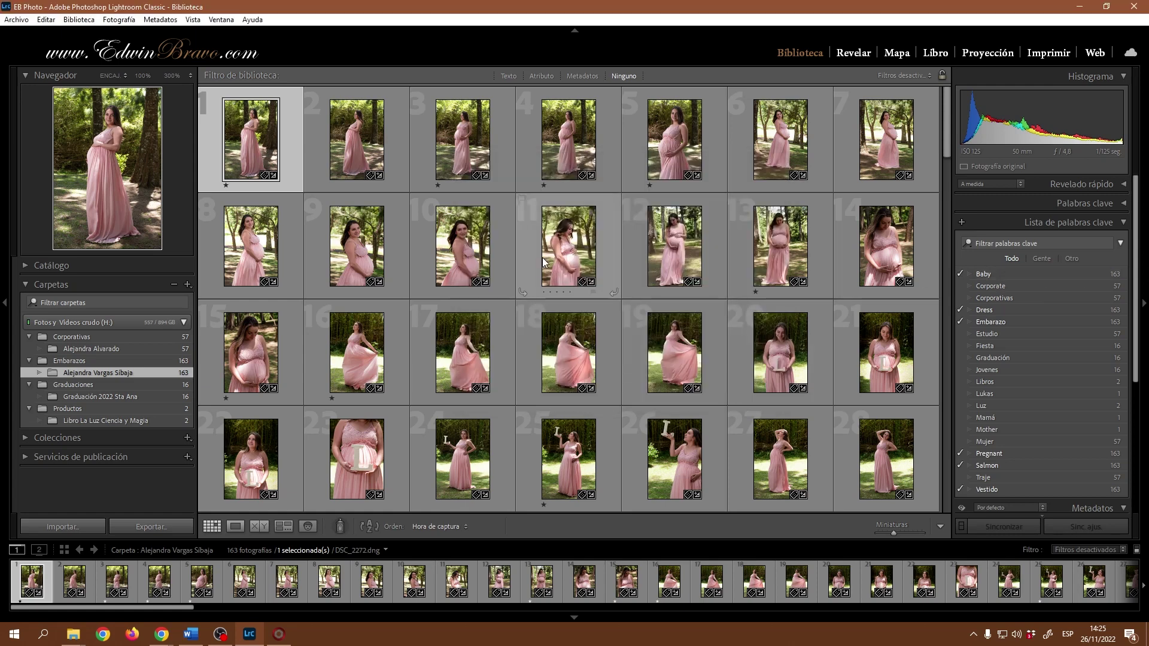
left_click(466, 254)
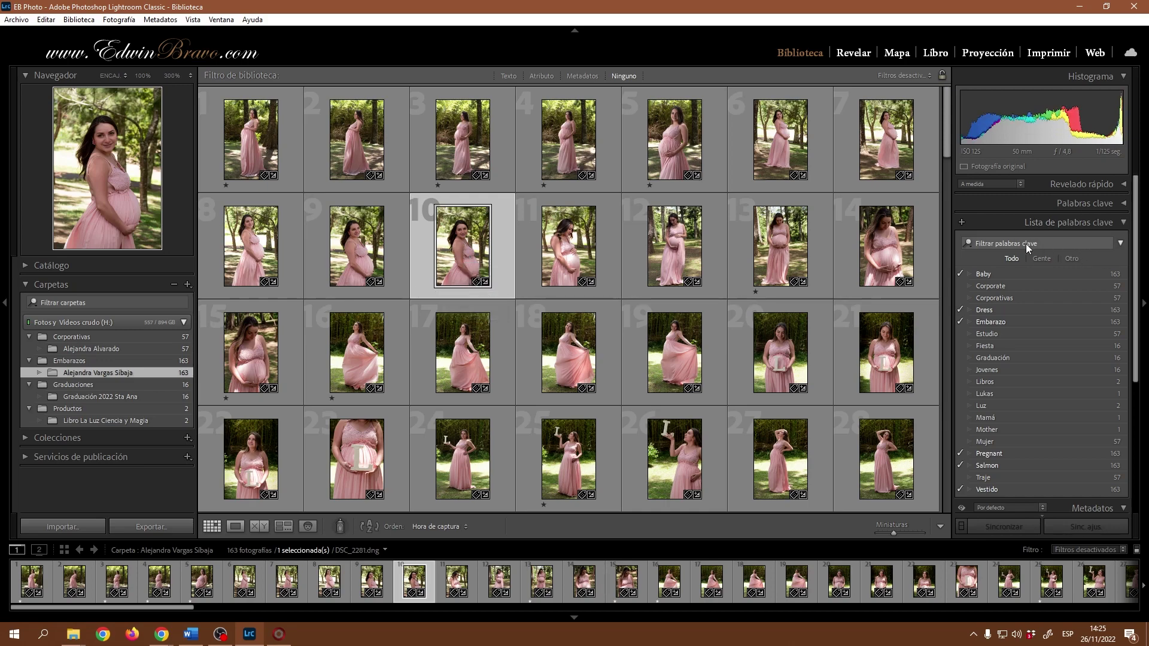
left_click(963, 221)
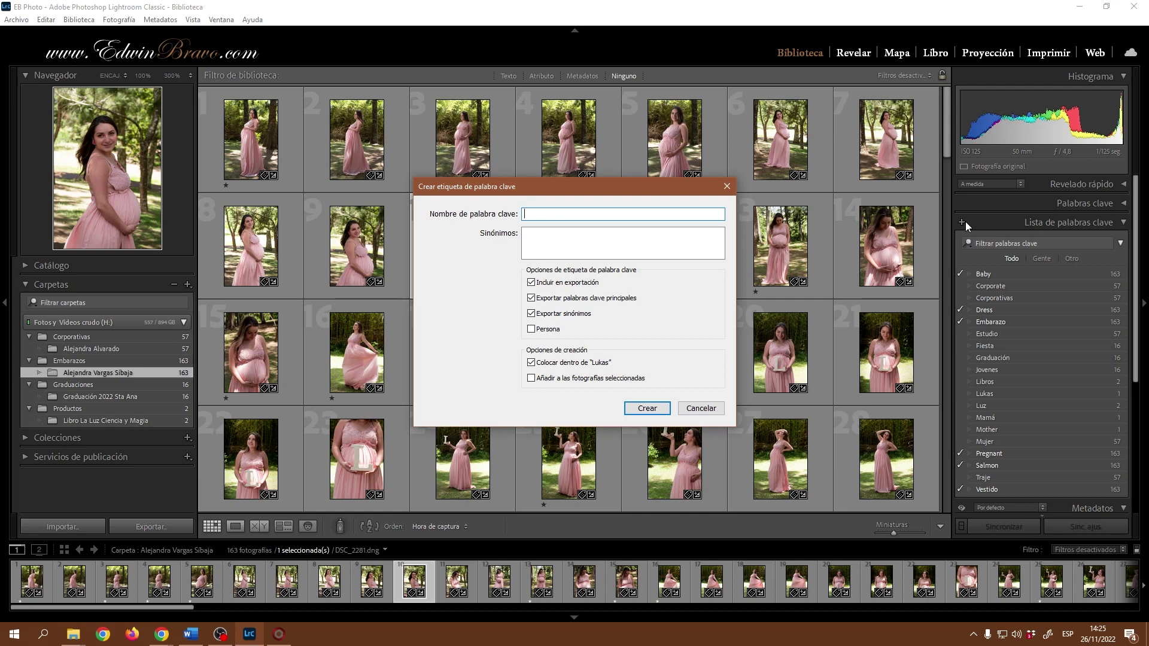
left_click(701, 409)
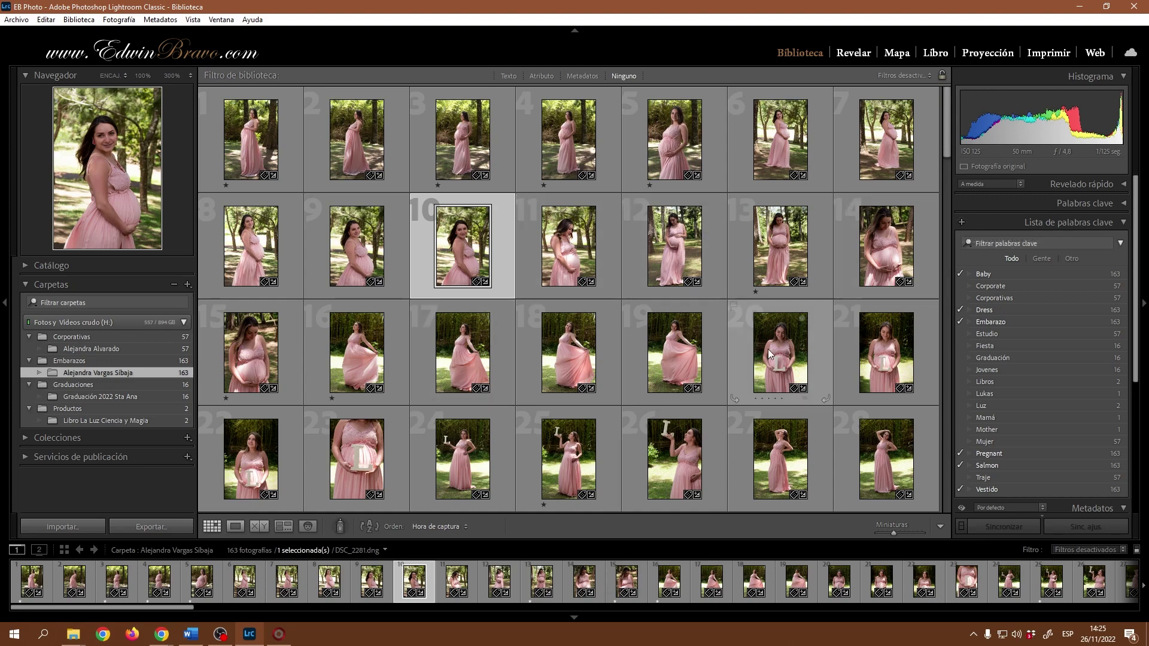
- Select photo 73, the close-up of hands holding the blue baby shoes
scroll(795, 341, "down", 3)
scroll(793, 335, "down", 2)
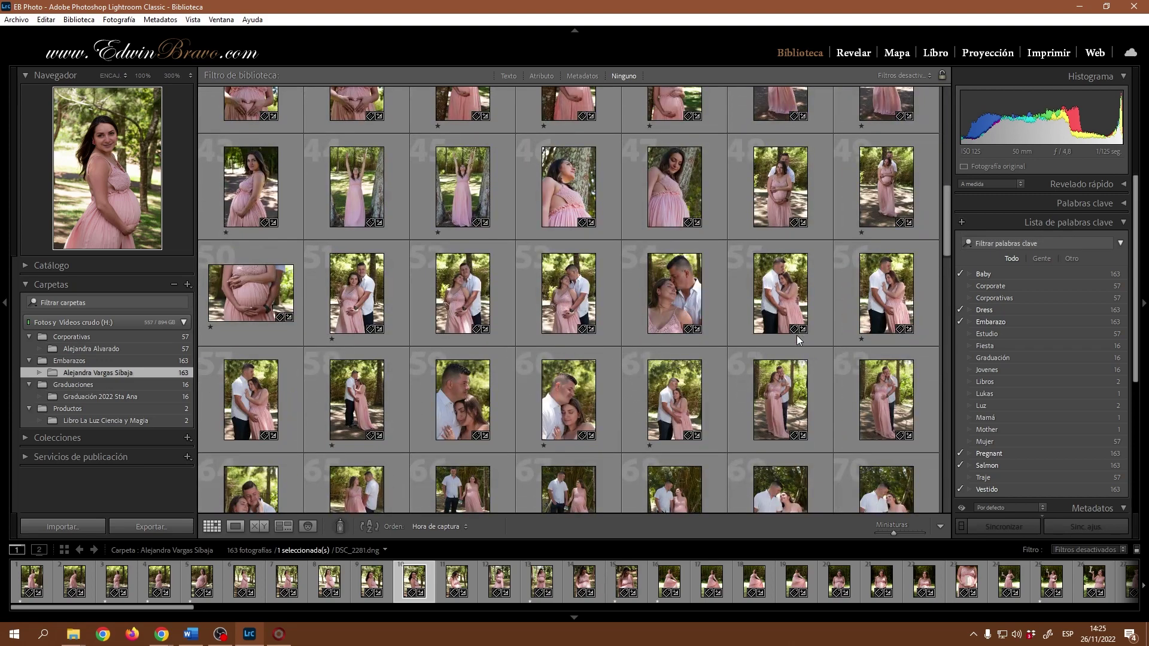
scroll(497, 415, "down", 2)
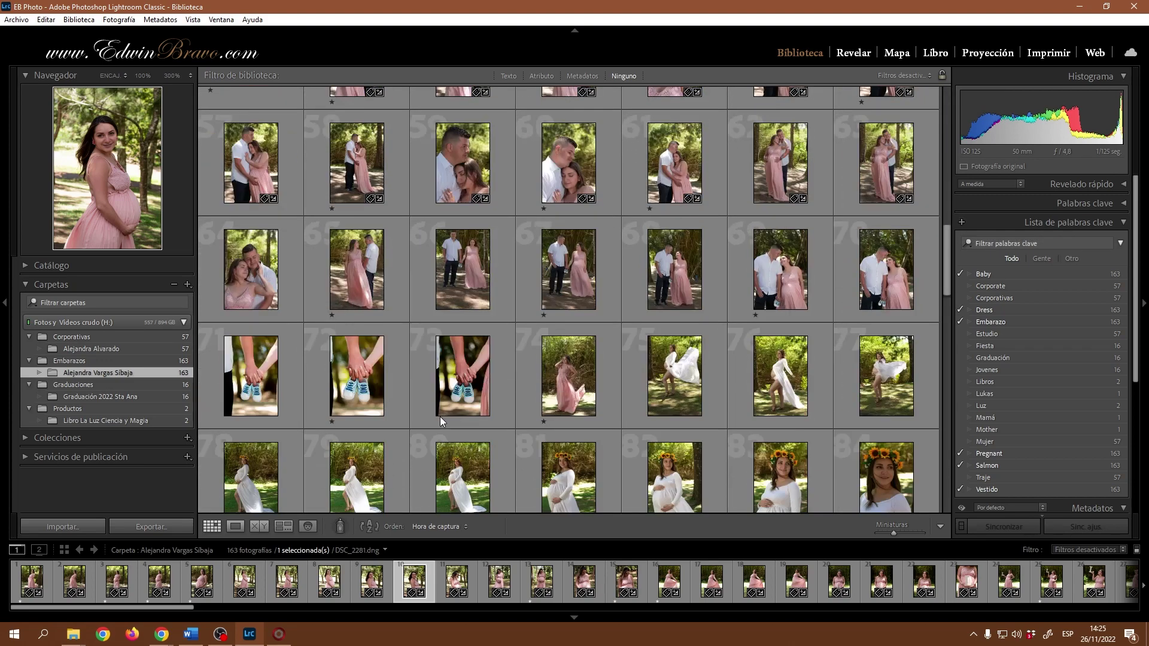
left_click(462, 383)
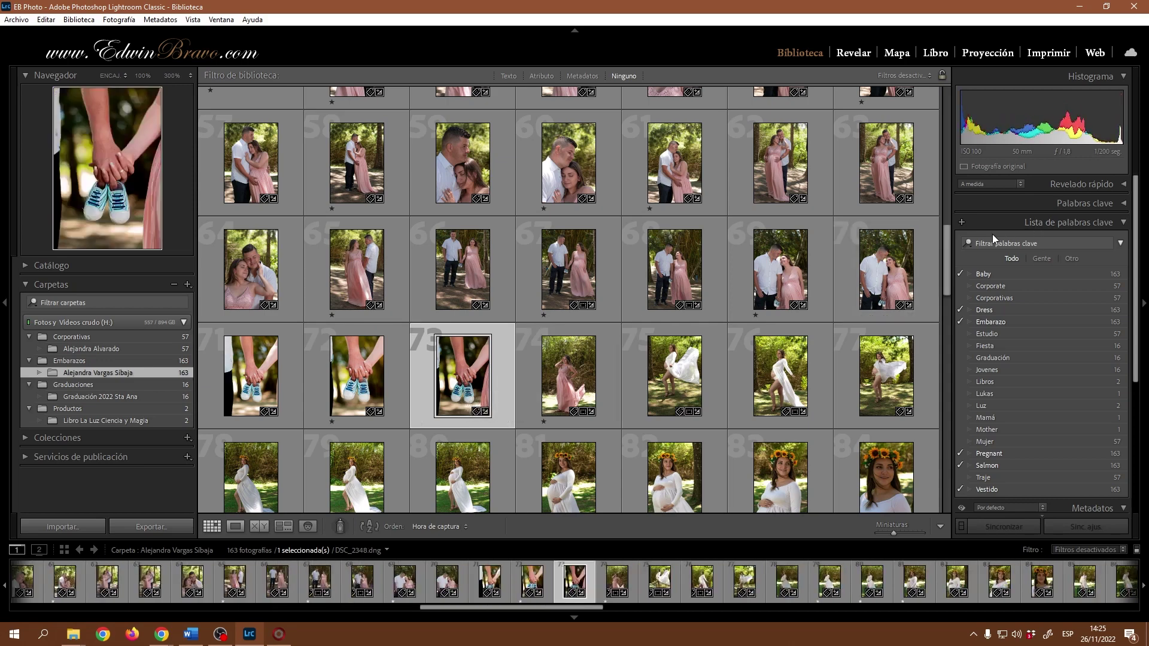
left_click(960, 221)
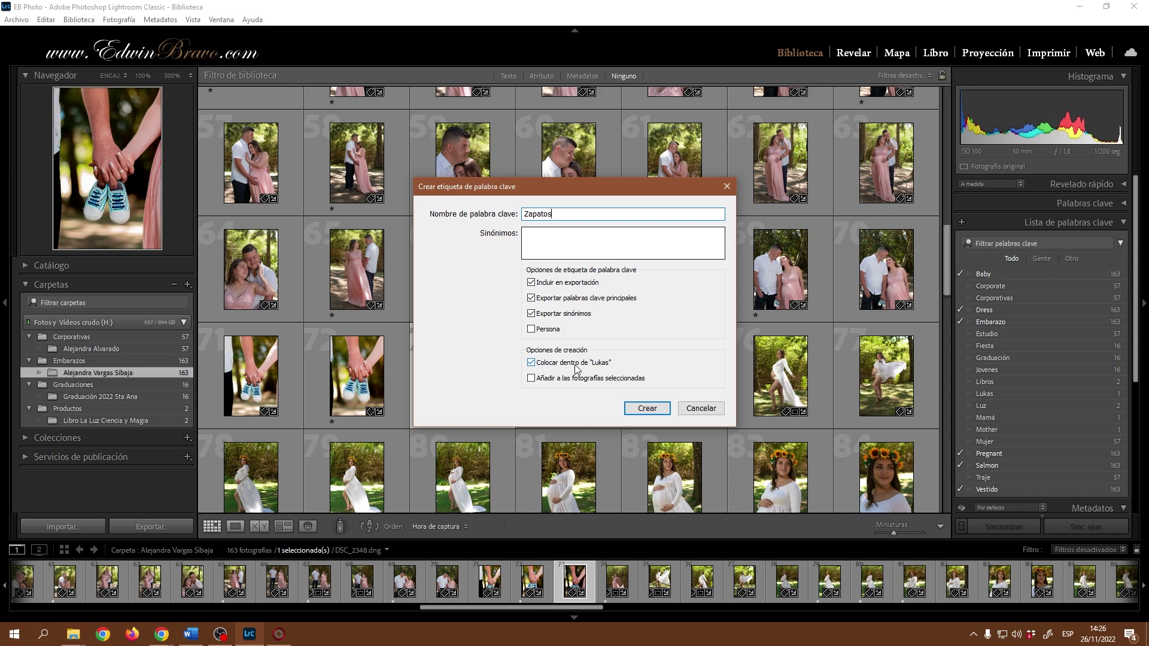
left_click(531, 363)
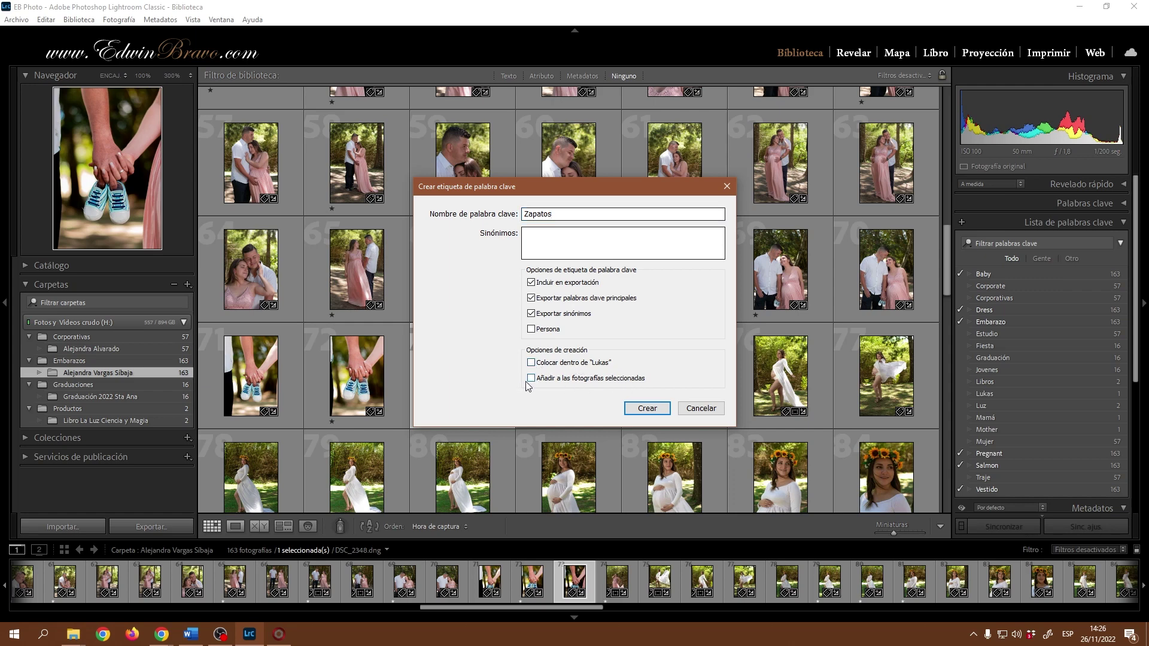
left_click(530, 379)
left_click_drag(541, 191, 885, 159)
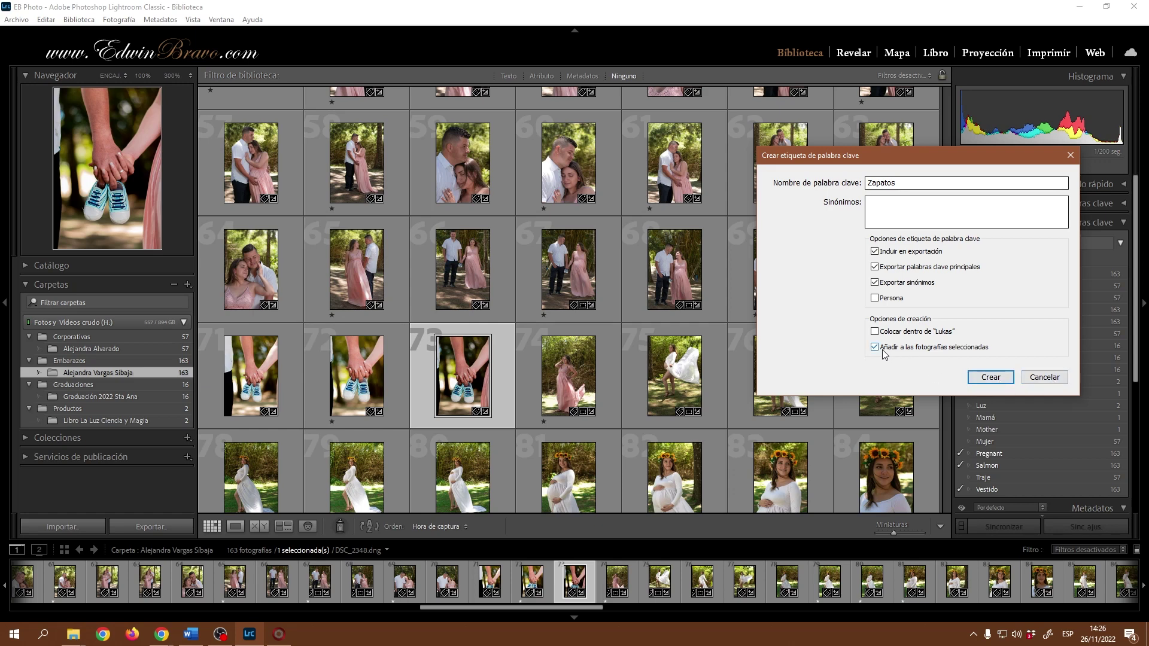
left_click(1035, 381)
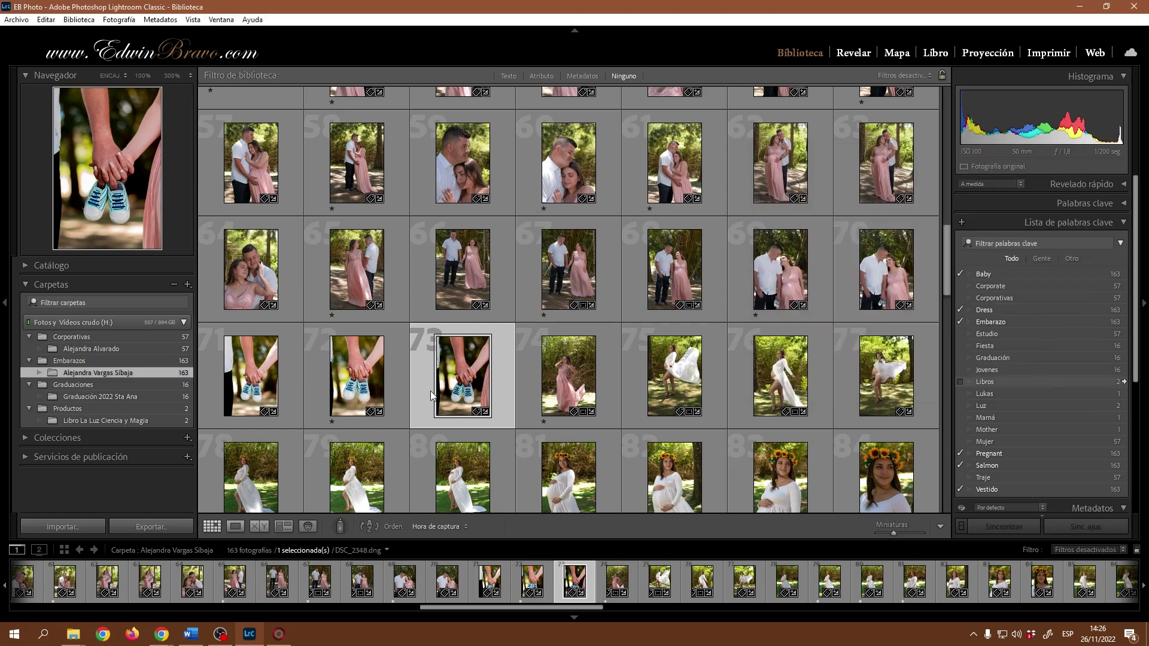
- Extend the selection to photos 71 to 73 and create the keyword "Zapatos" for them, without nesting it inside another keyword
left_click(250, 380, "shift")
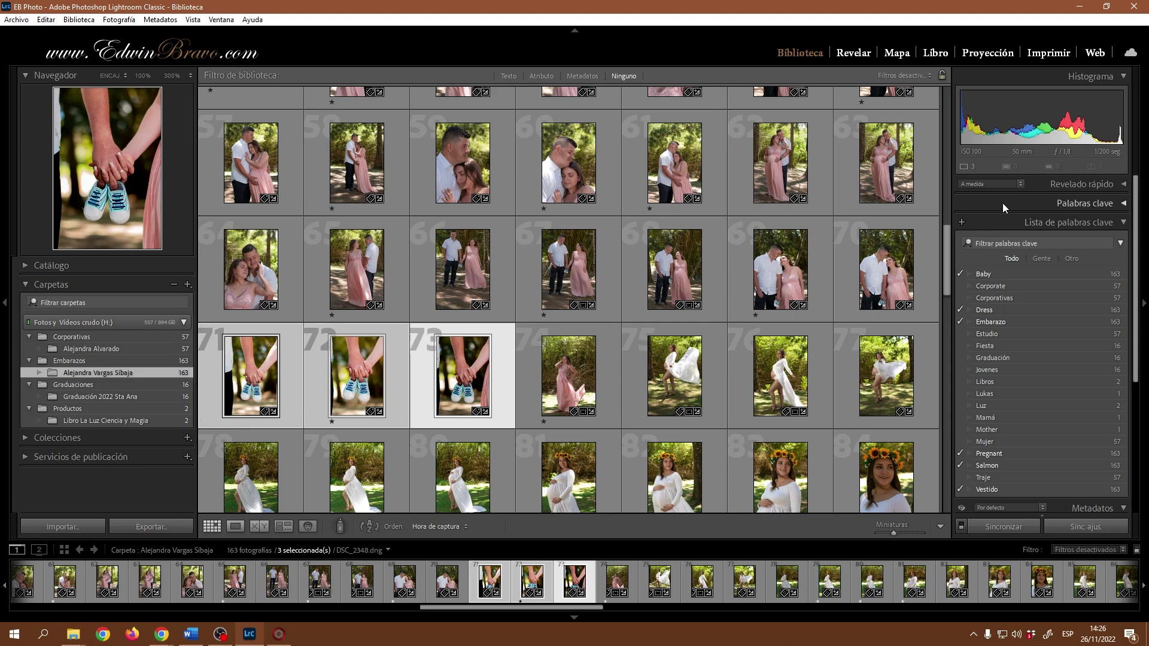
left_click(963, 222)
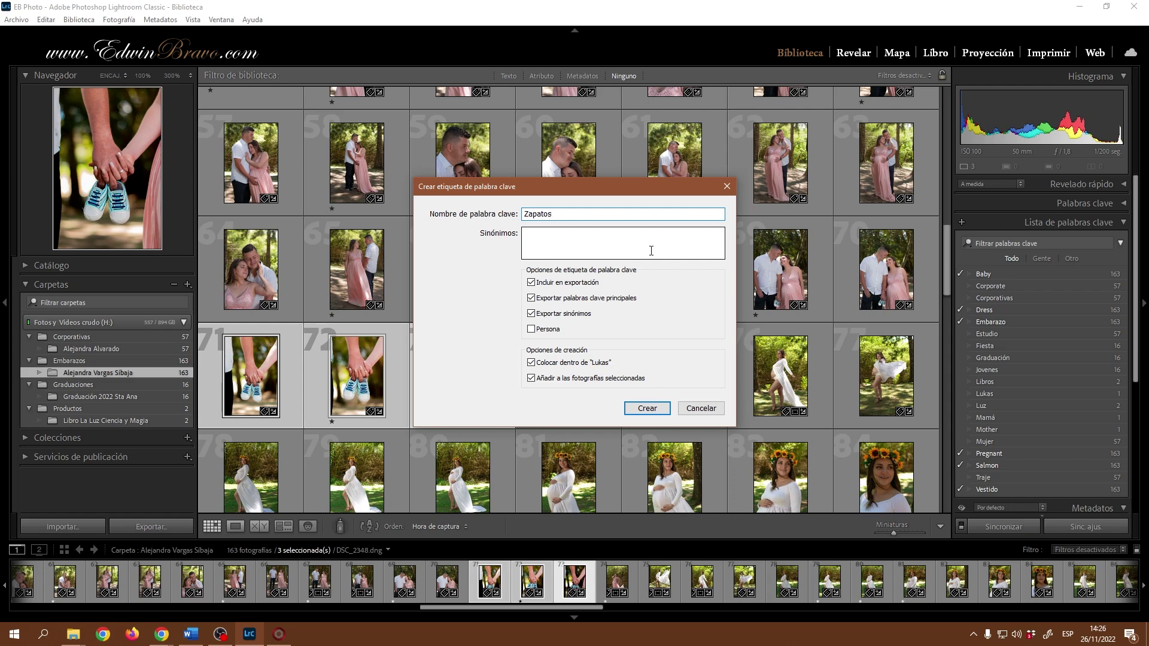
left_click(531, 363)
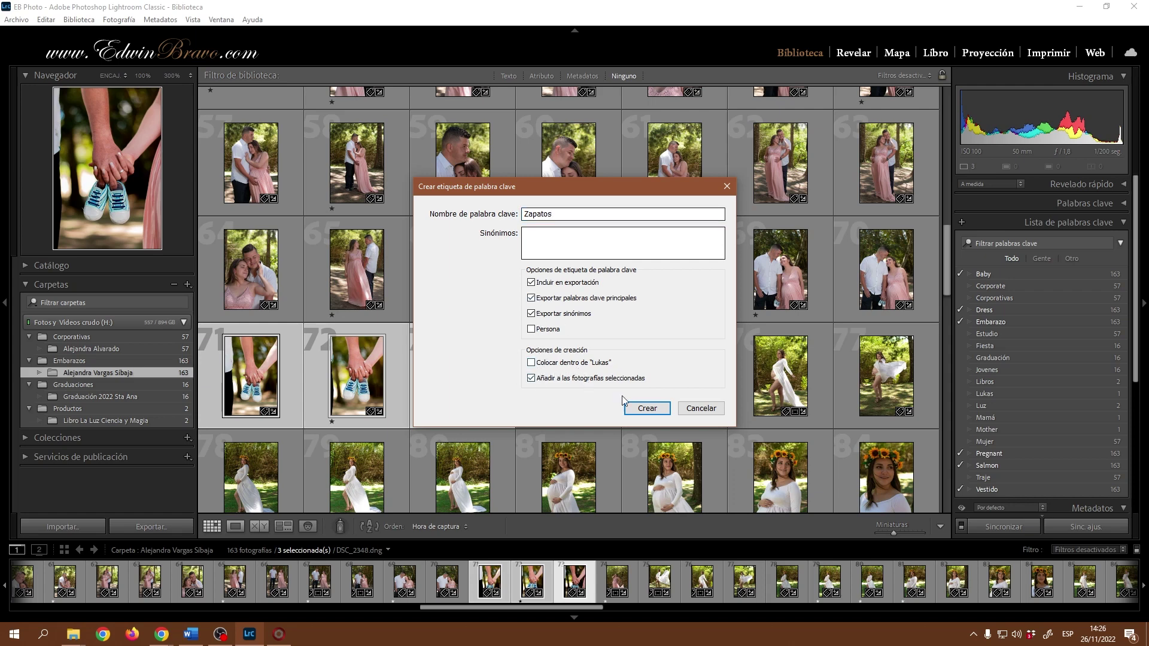
left_click(638, 409)
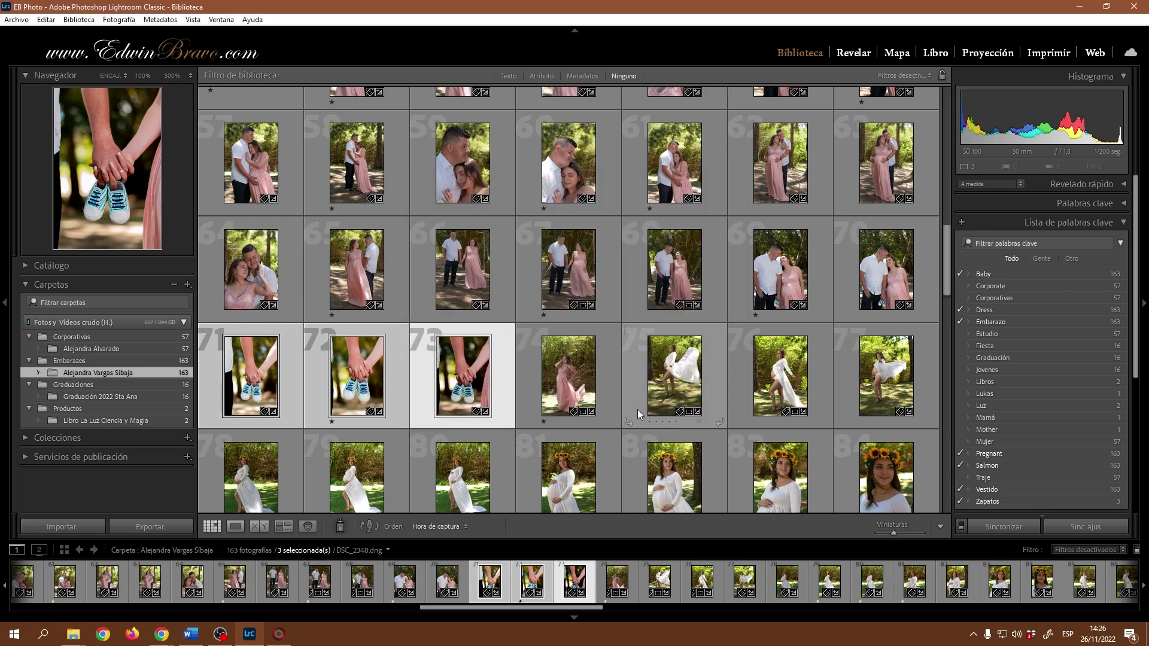
- Compare the keywords of photos 74 and 72, and show only the photos tagged "Zapatos"
left_click(581, 381)
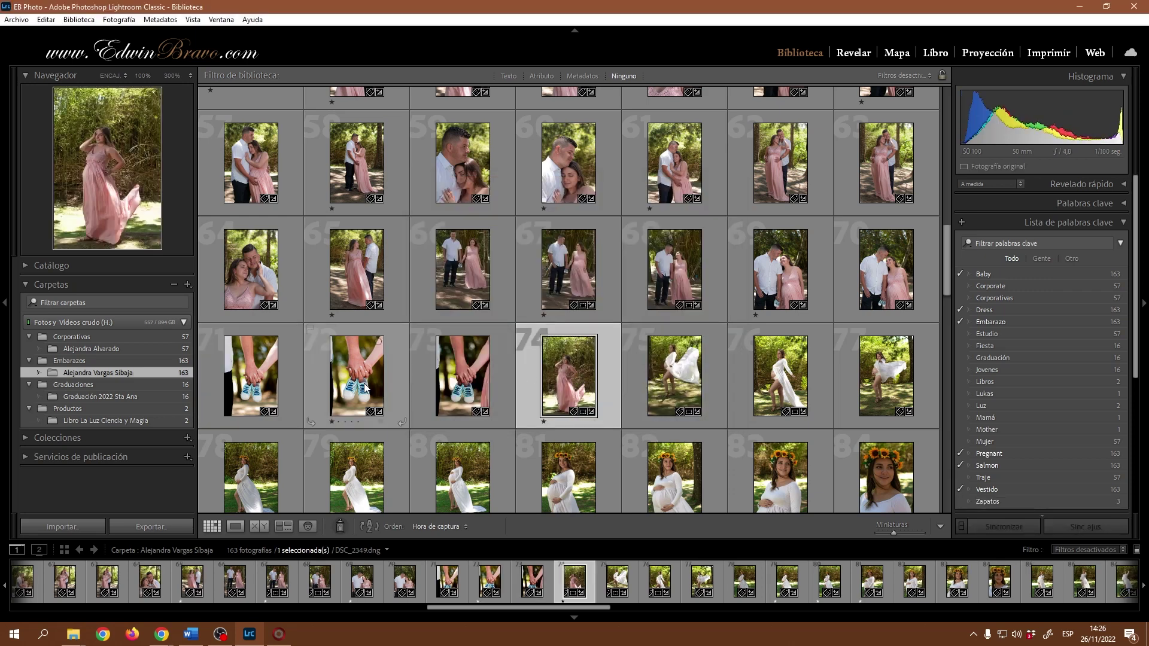
left_click(365, 387)
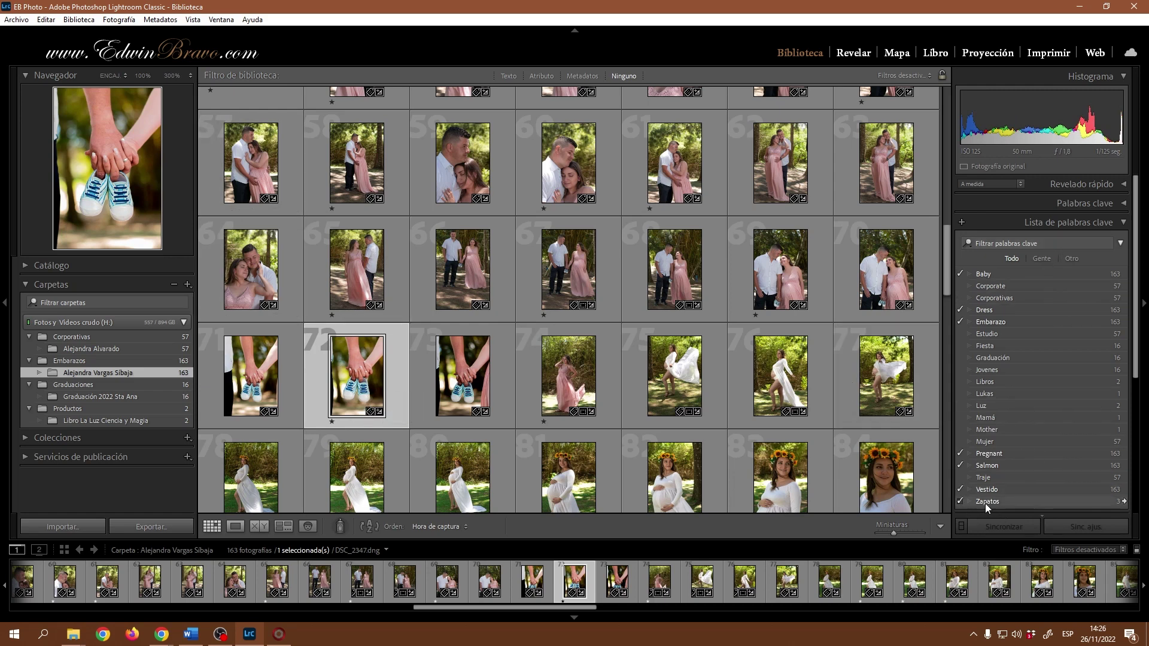
mouse_move(992, 503)
left_click(1124, 501)
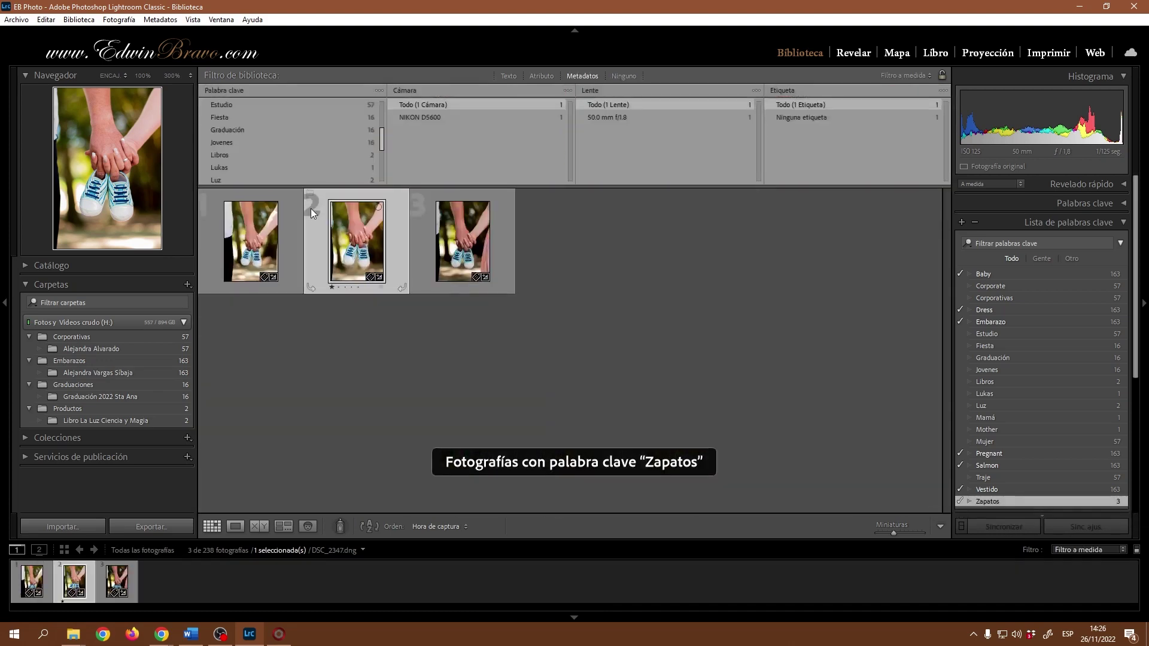